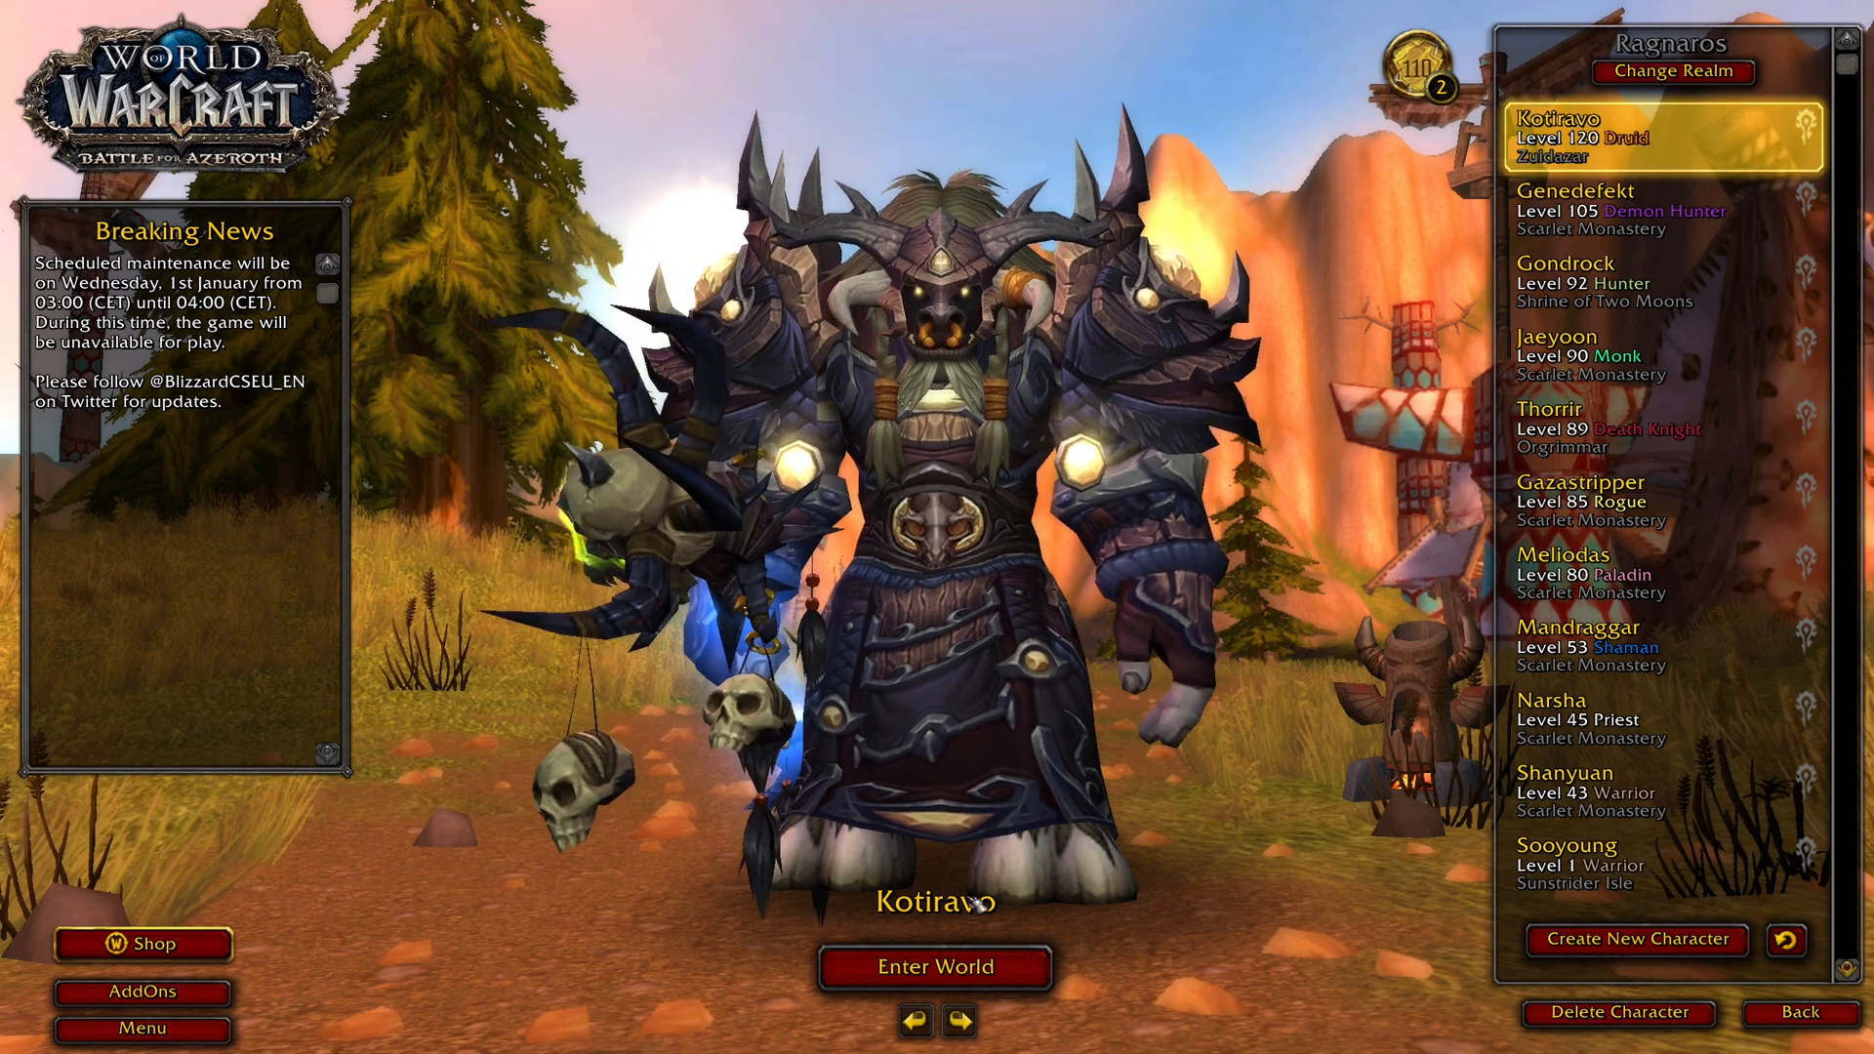
Switch to OBS Studio and add a new Game Capture source named "Game Capture tutorial" to the Test 2 scene.
left_click(425, 1038)
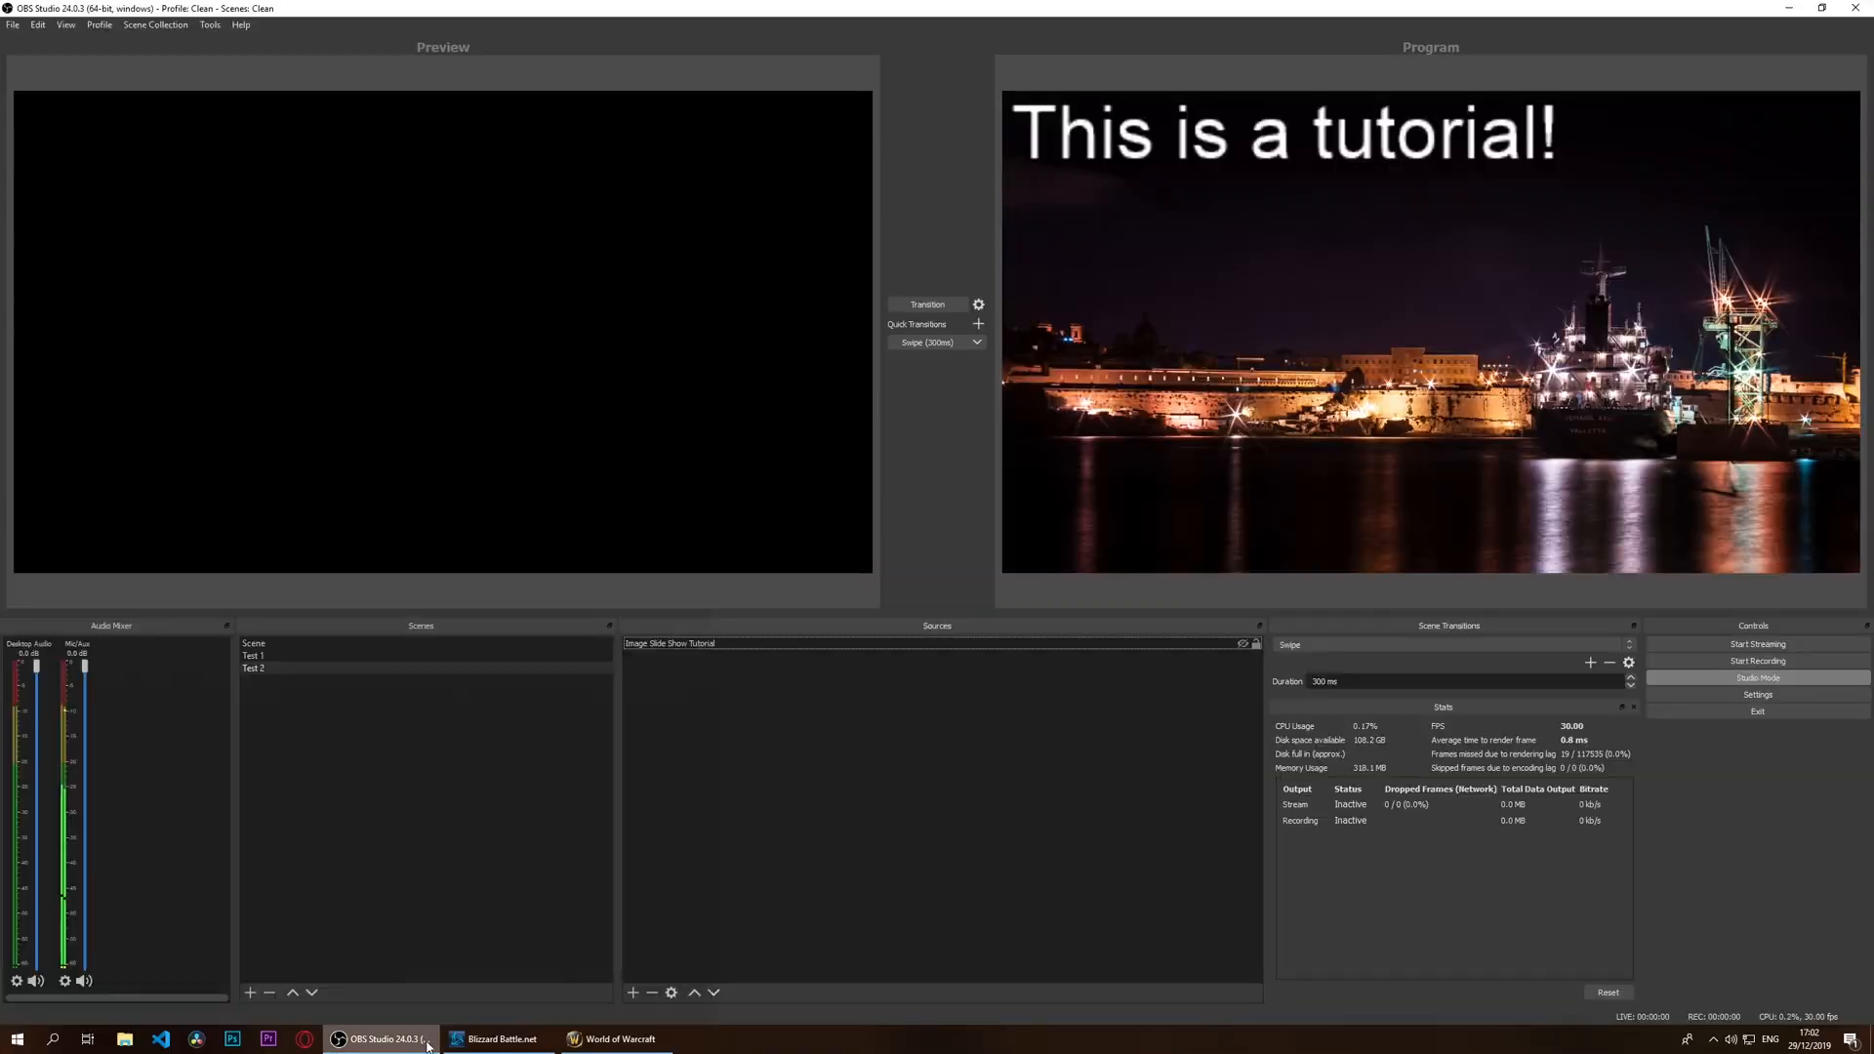
right_click(809, 708)
right_click(766, 693)
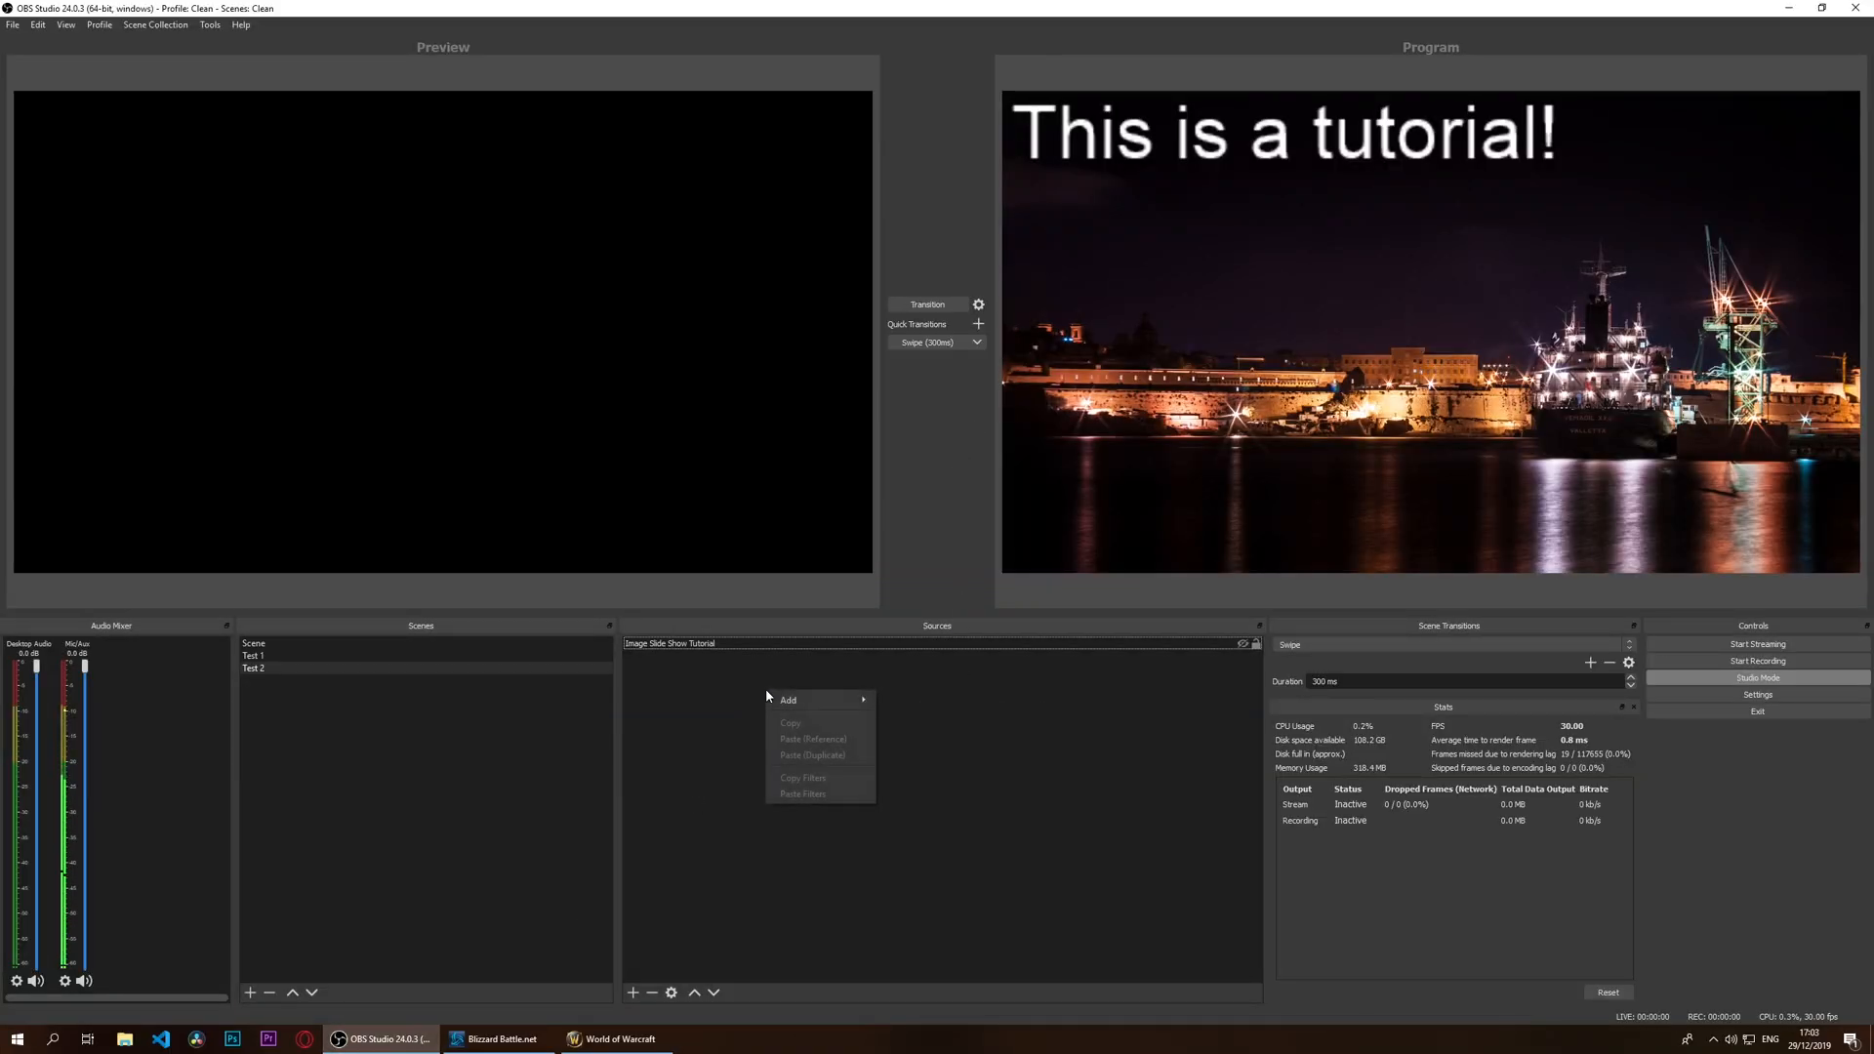
mouse_move(848, 700)
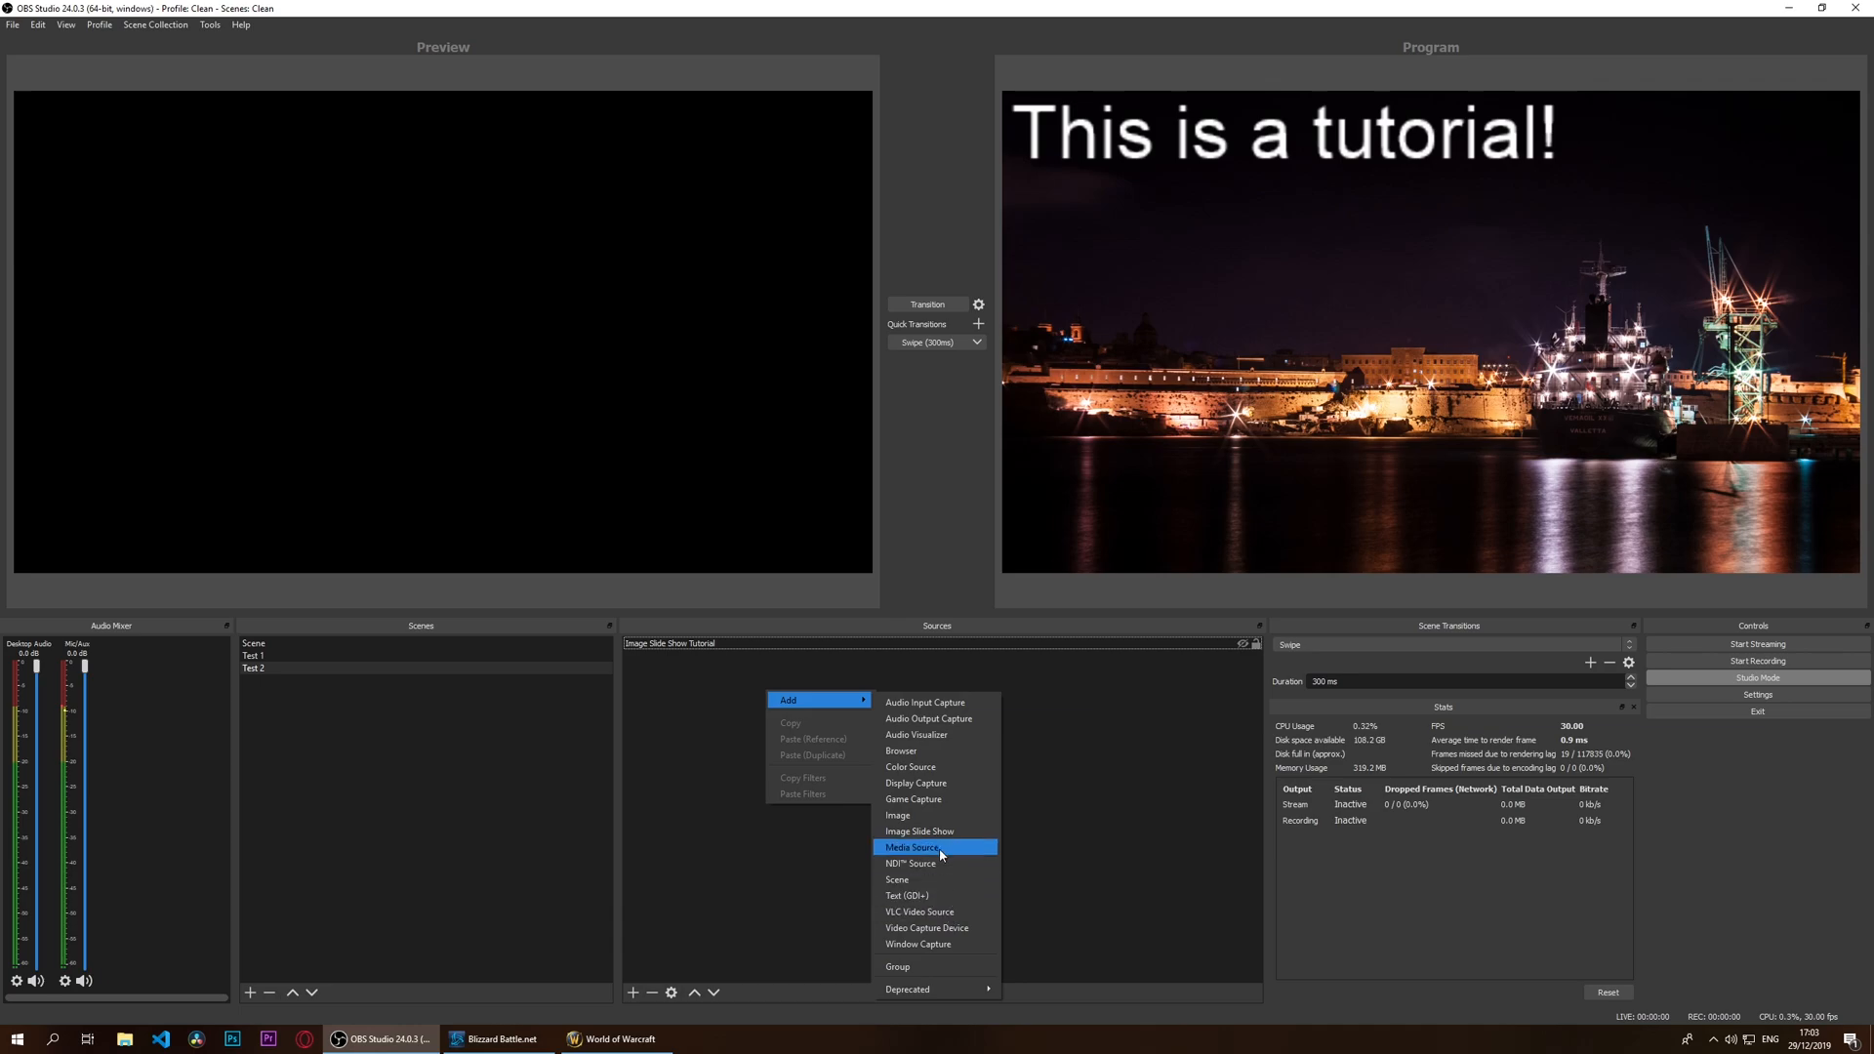
left_click(934, 799)
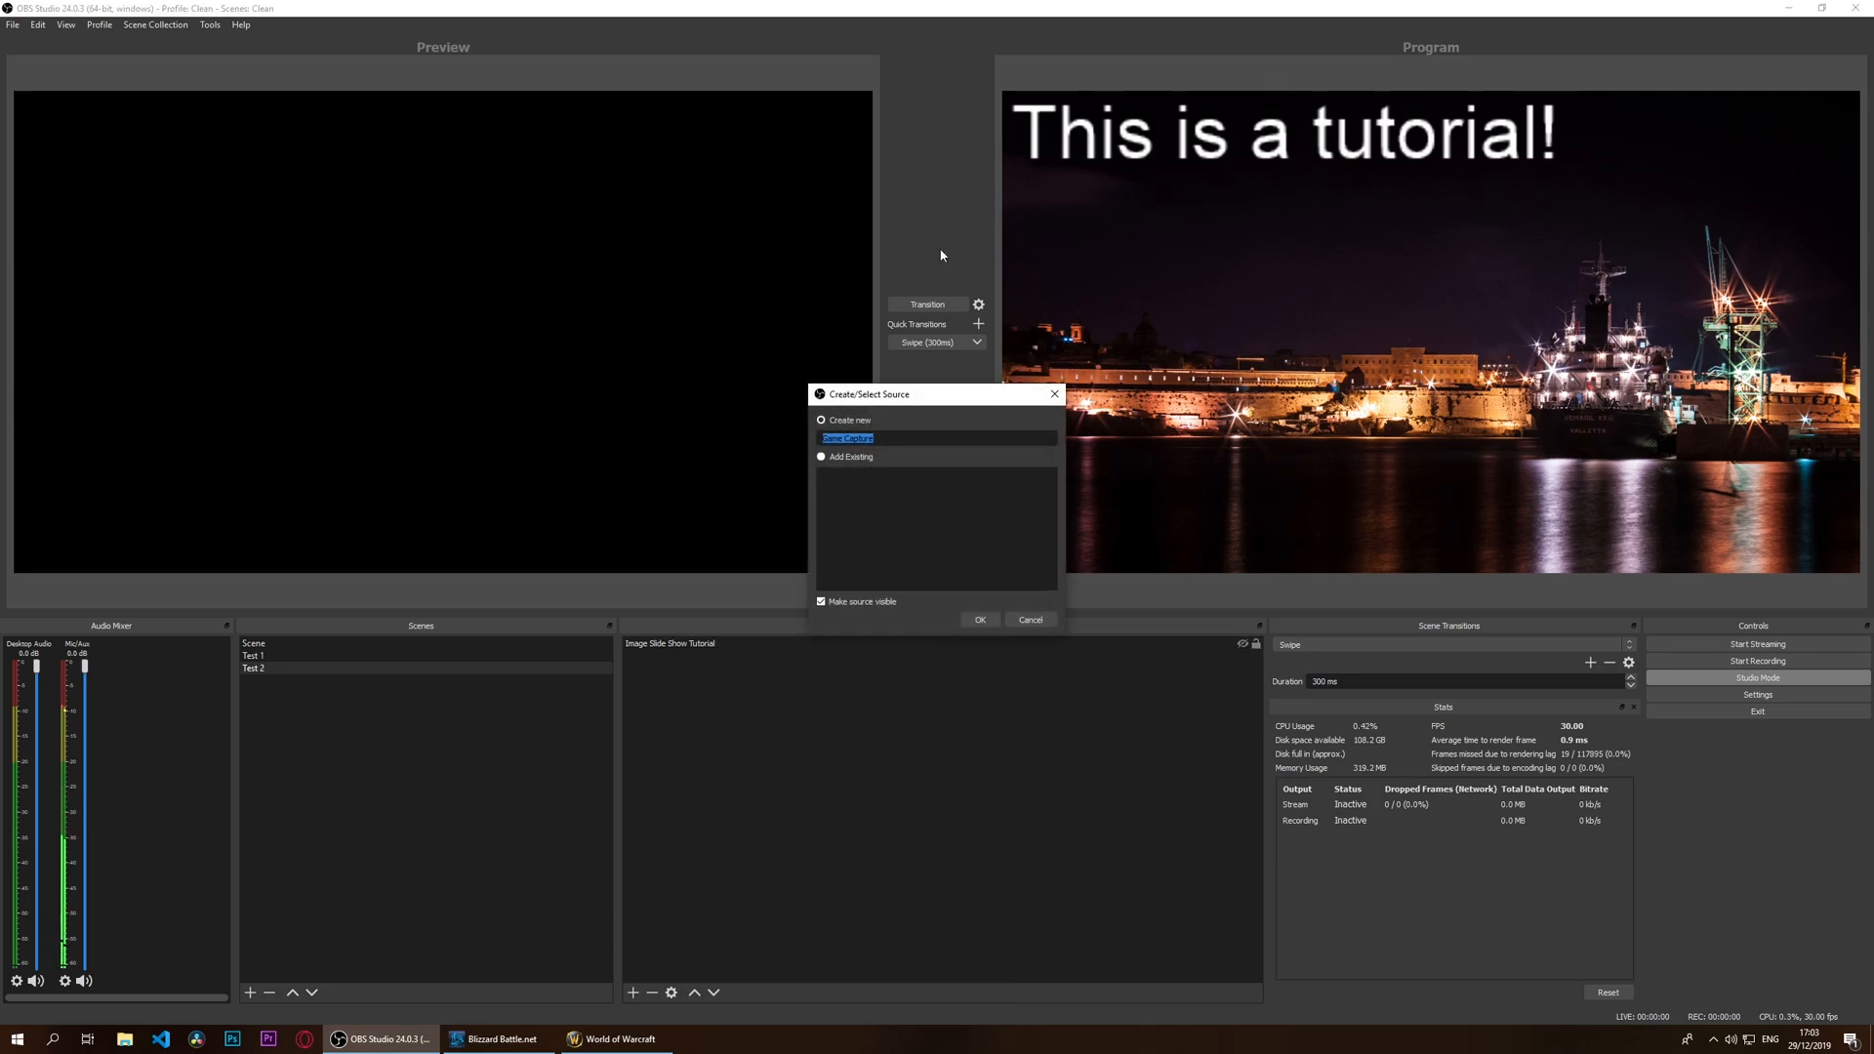
left_click(919, 439)
key("Return")
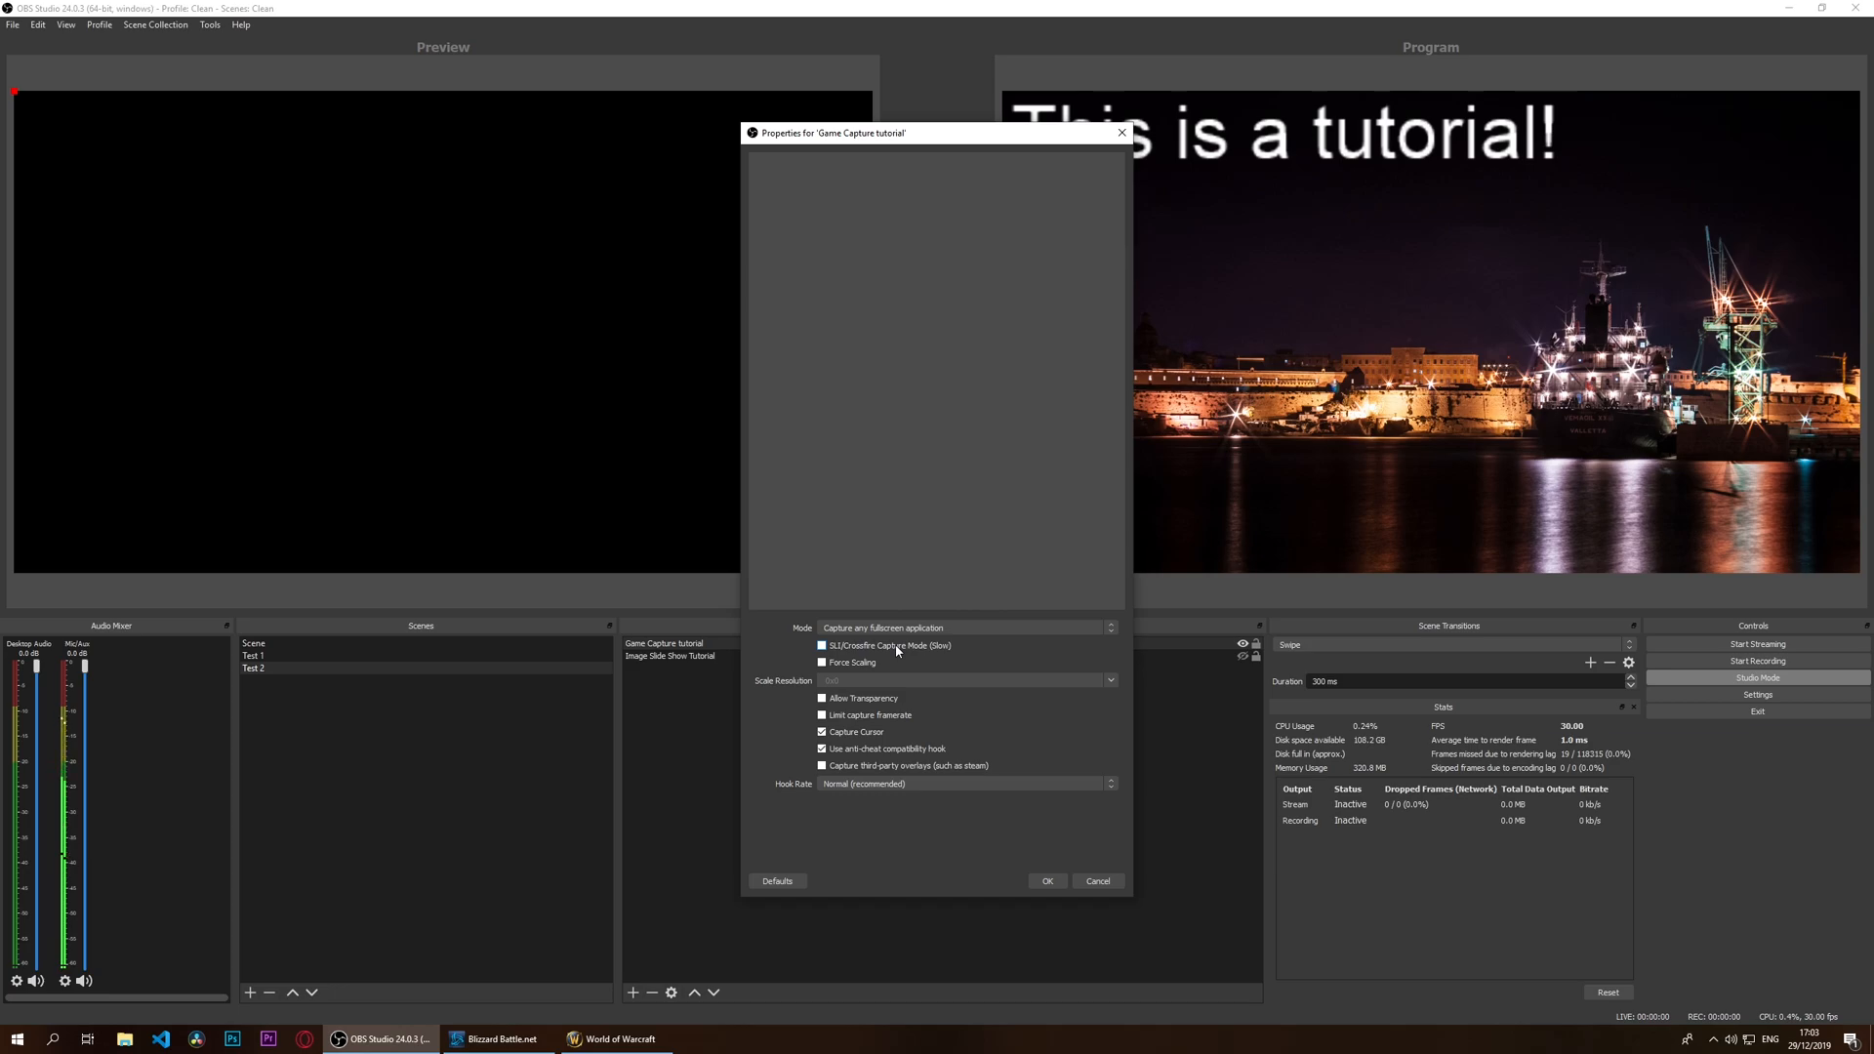
Try out the Force Scaling option with its scale resolutions, and look through the remaining capture options and hook rates.
left_click(822, 663)
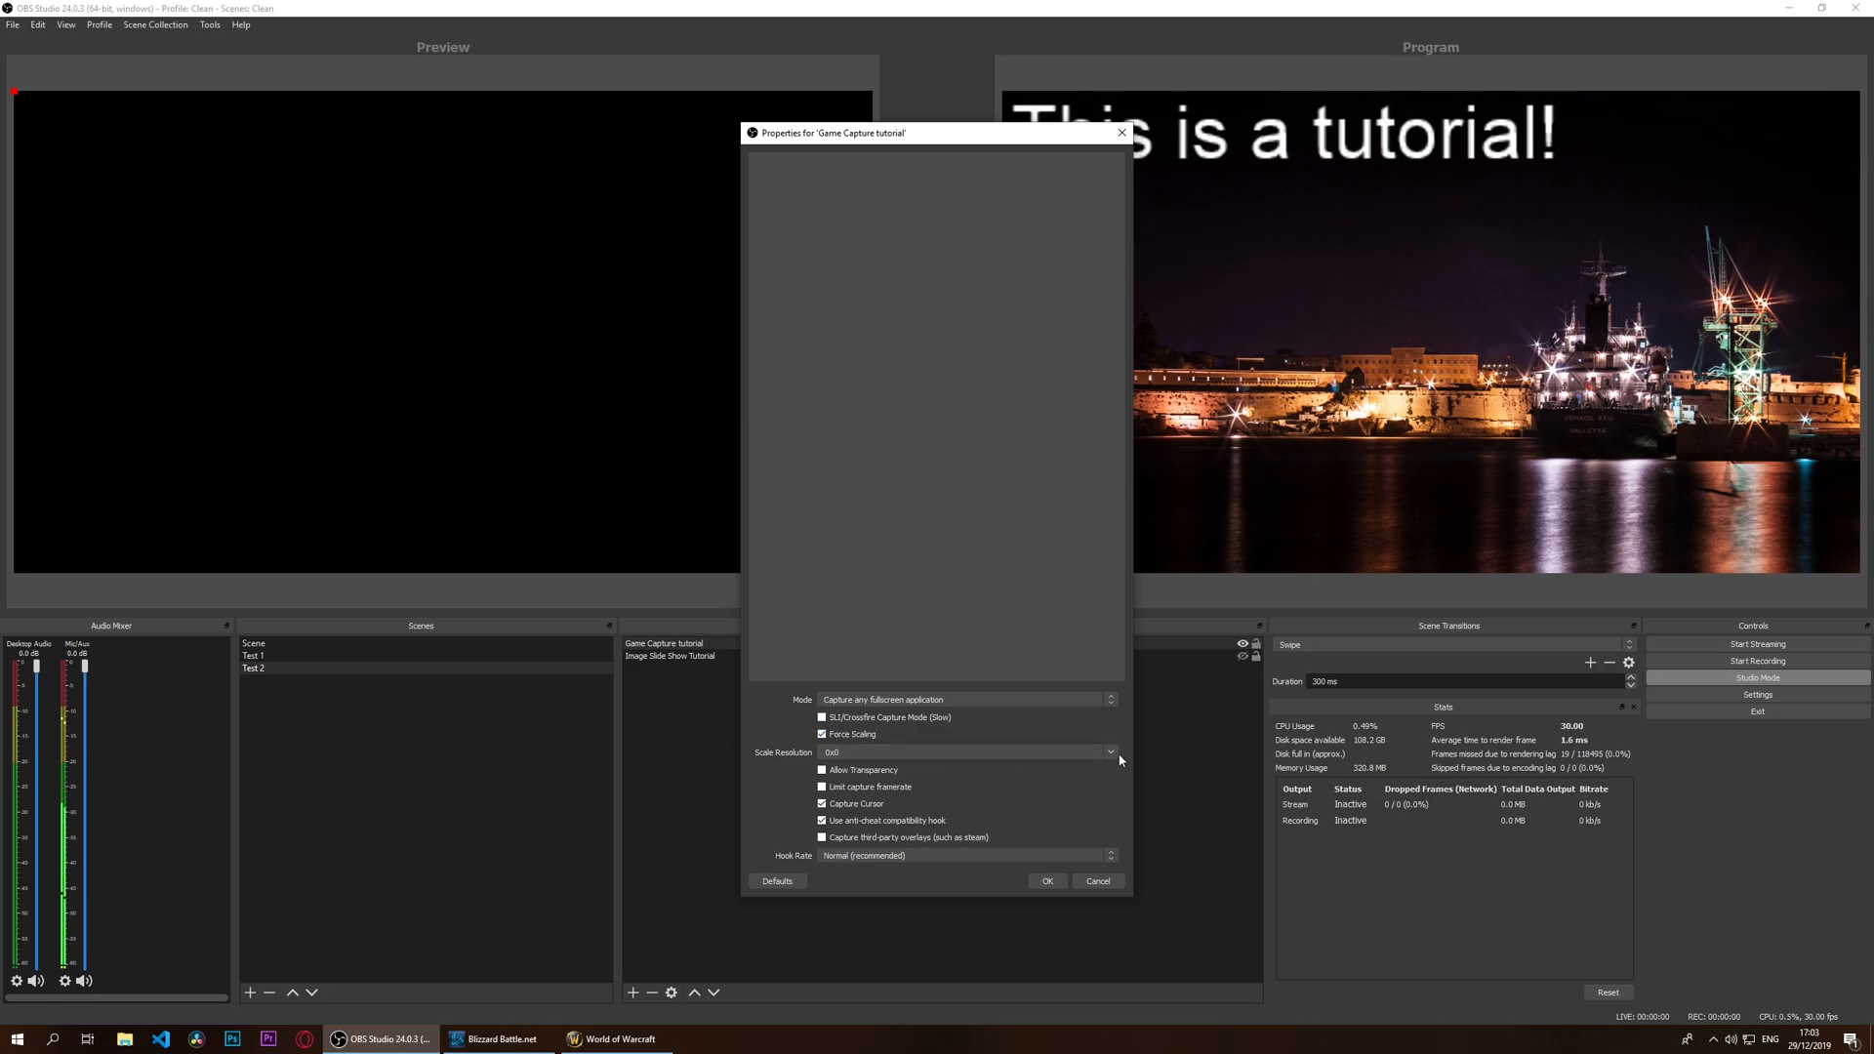
left_click(1120, 754)
left_click(853, 735)
left_click(875, 772)
left_click(881, 794)
left_click(850, 841)
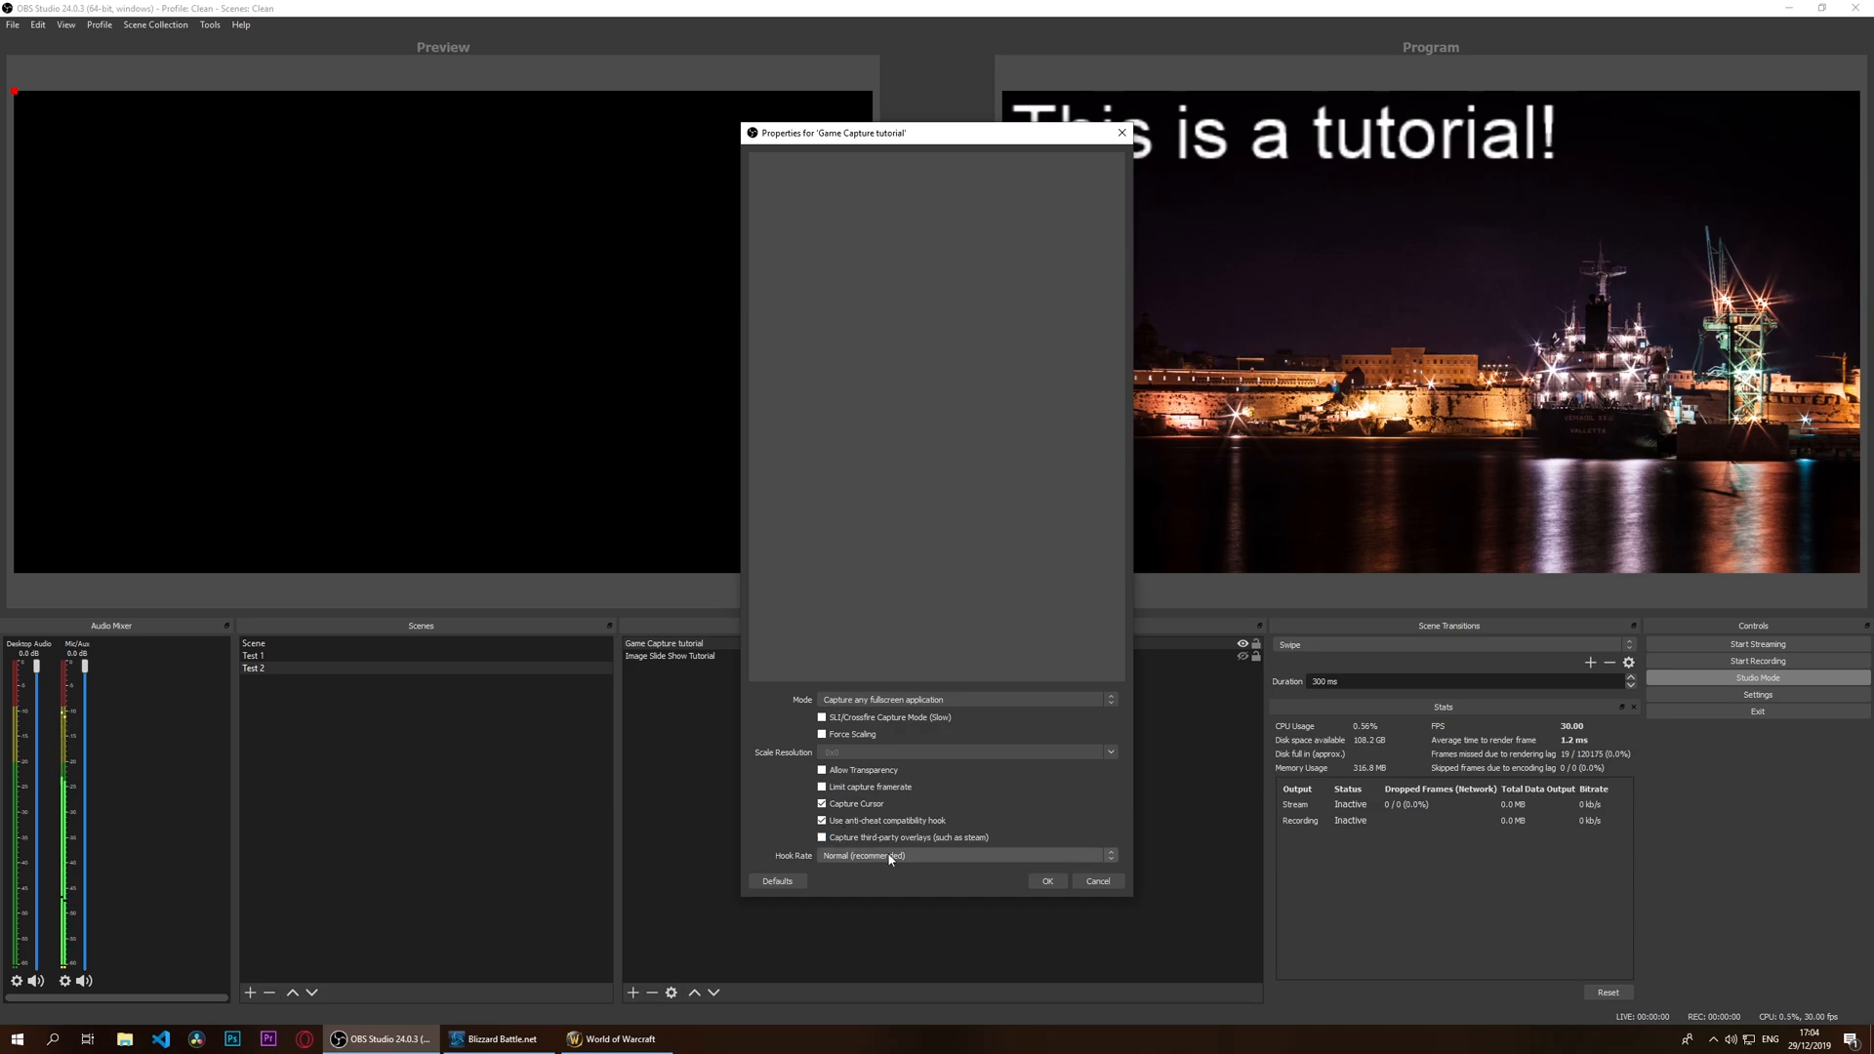
left_click(845, 856)
left_click(845, 877)
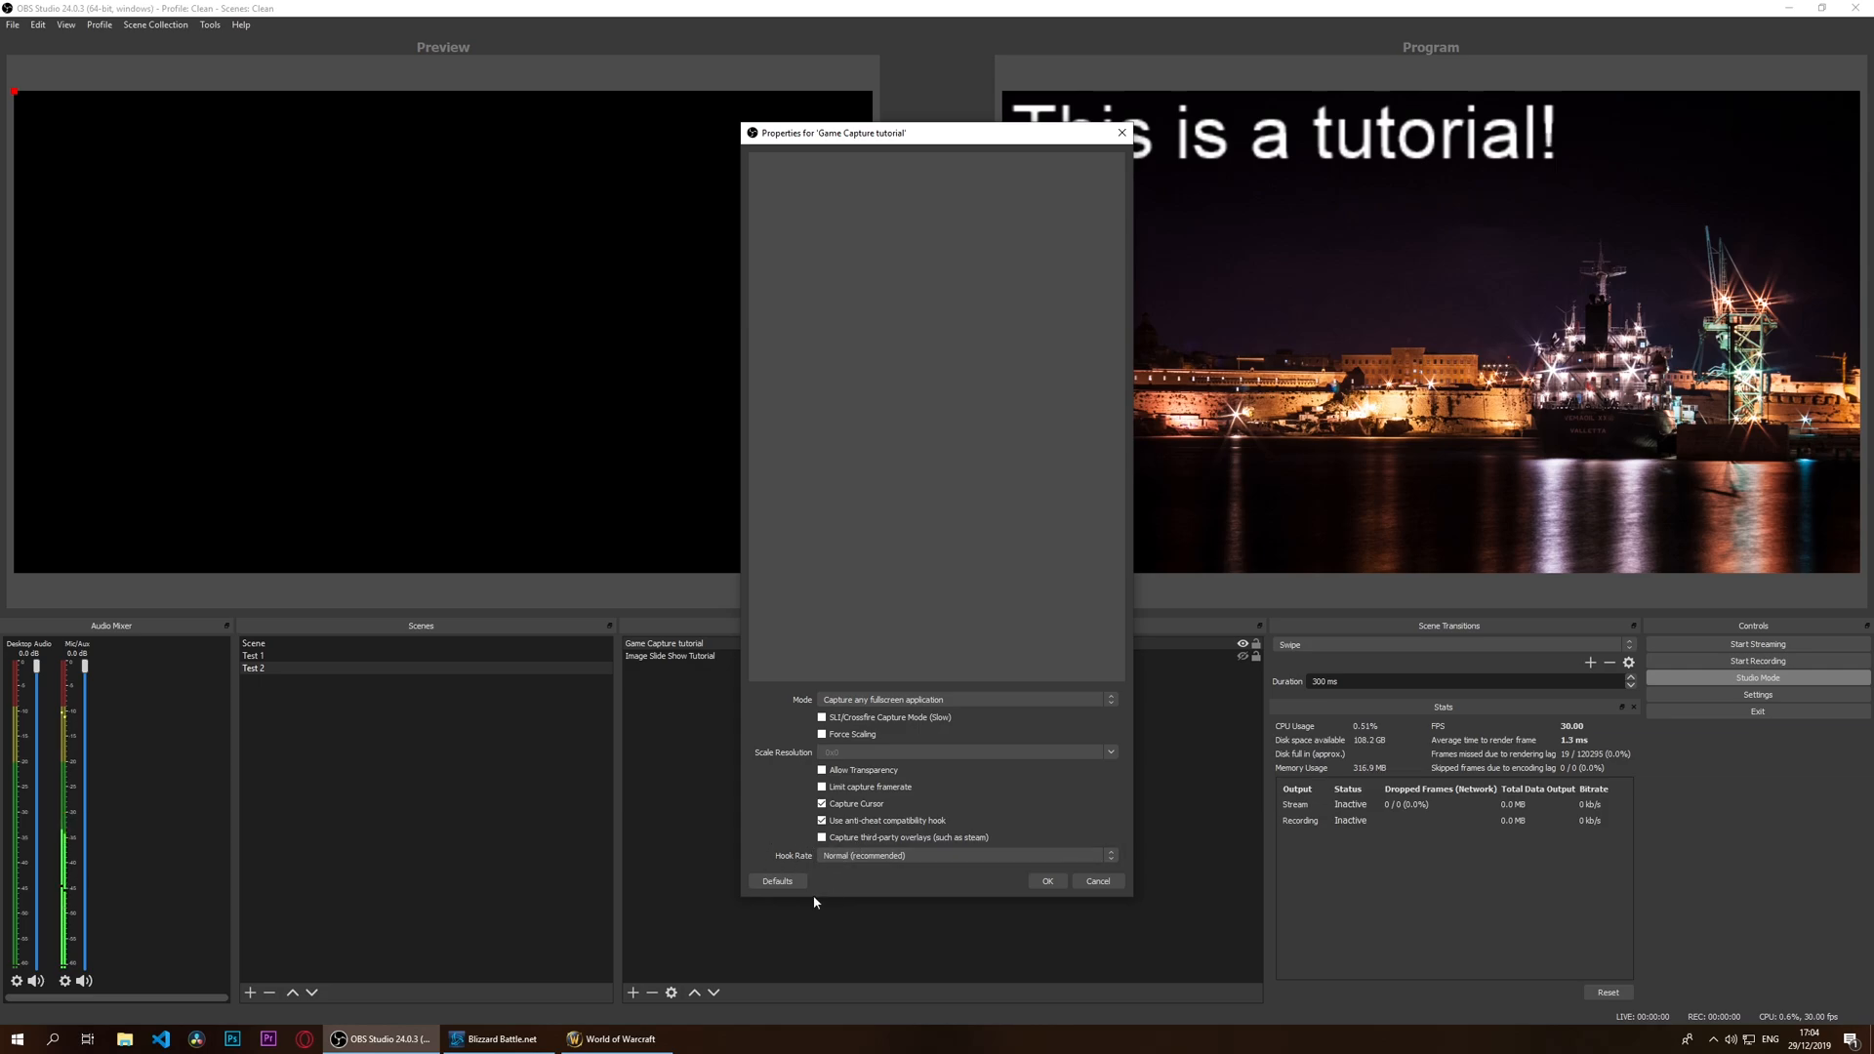
Try the modes "Capture specific window", including its window choices, and "Capture foreground window with hotkey".
left_click(837, 700)
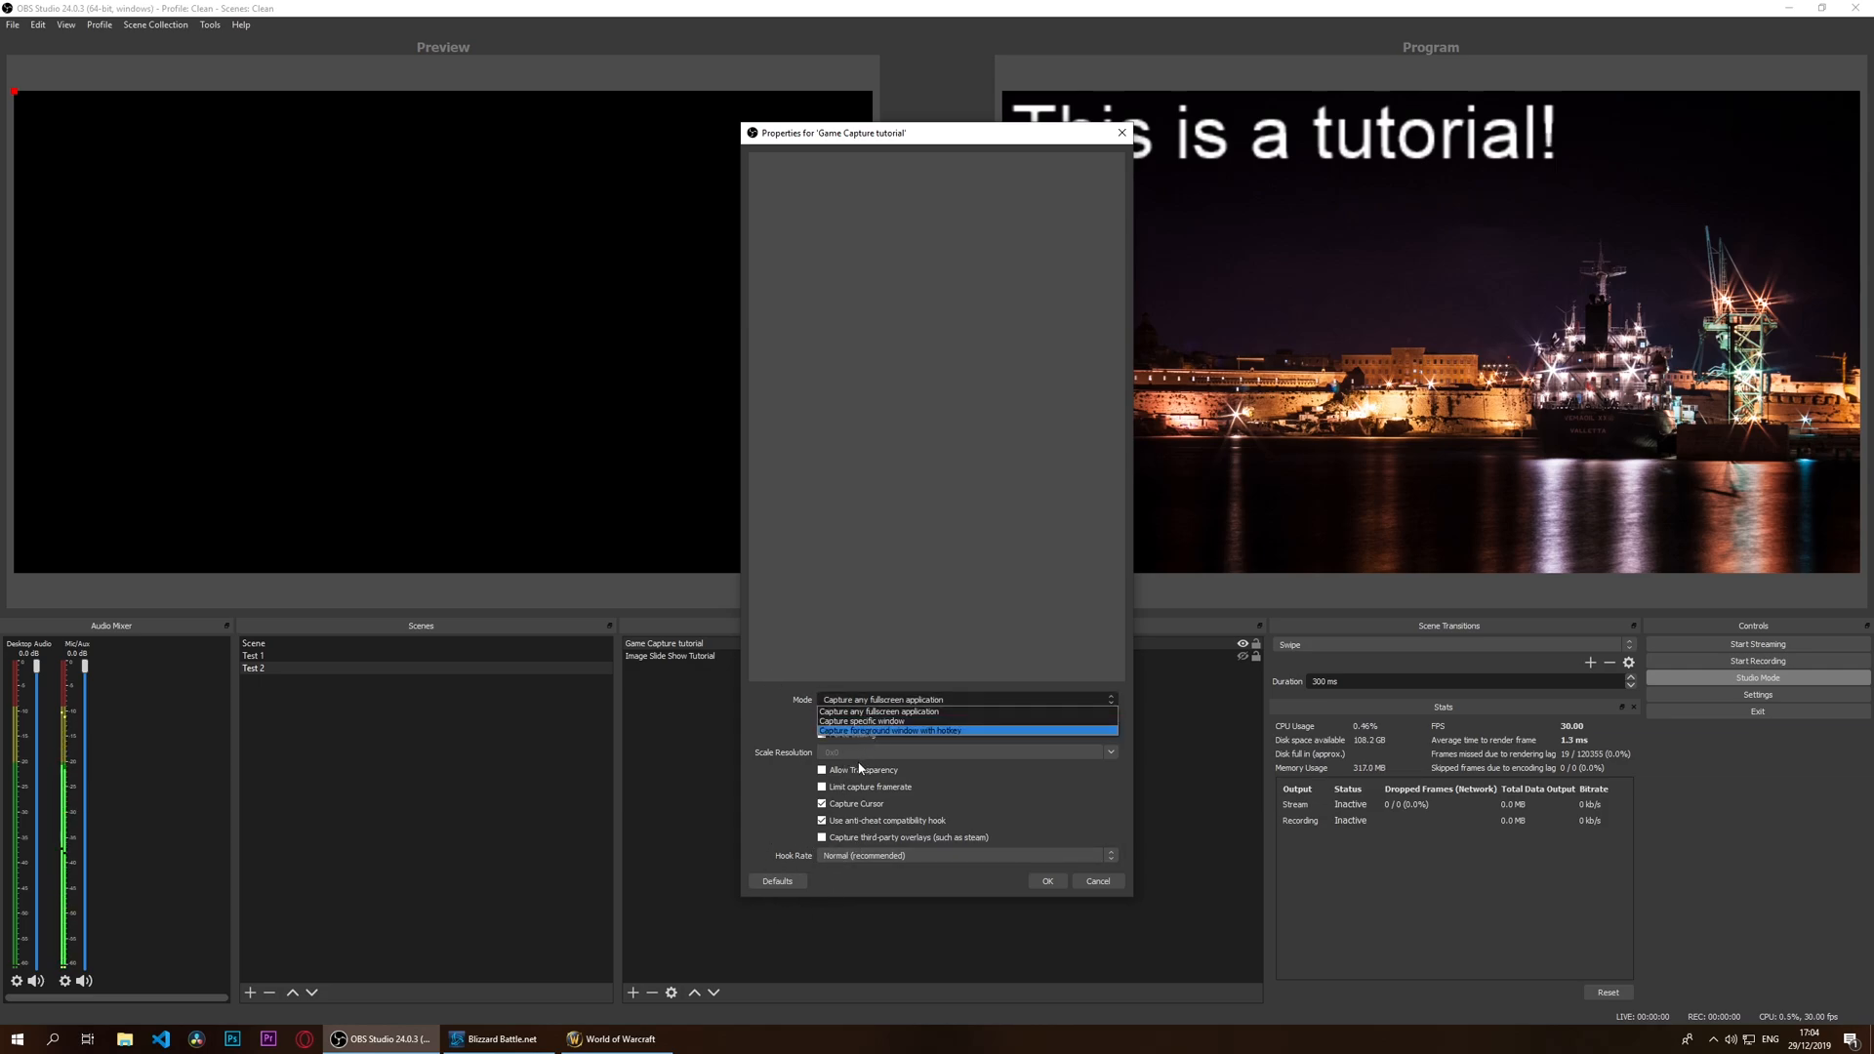
left_click(862, 721)
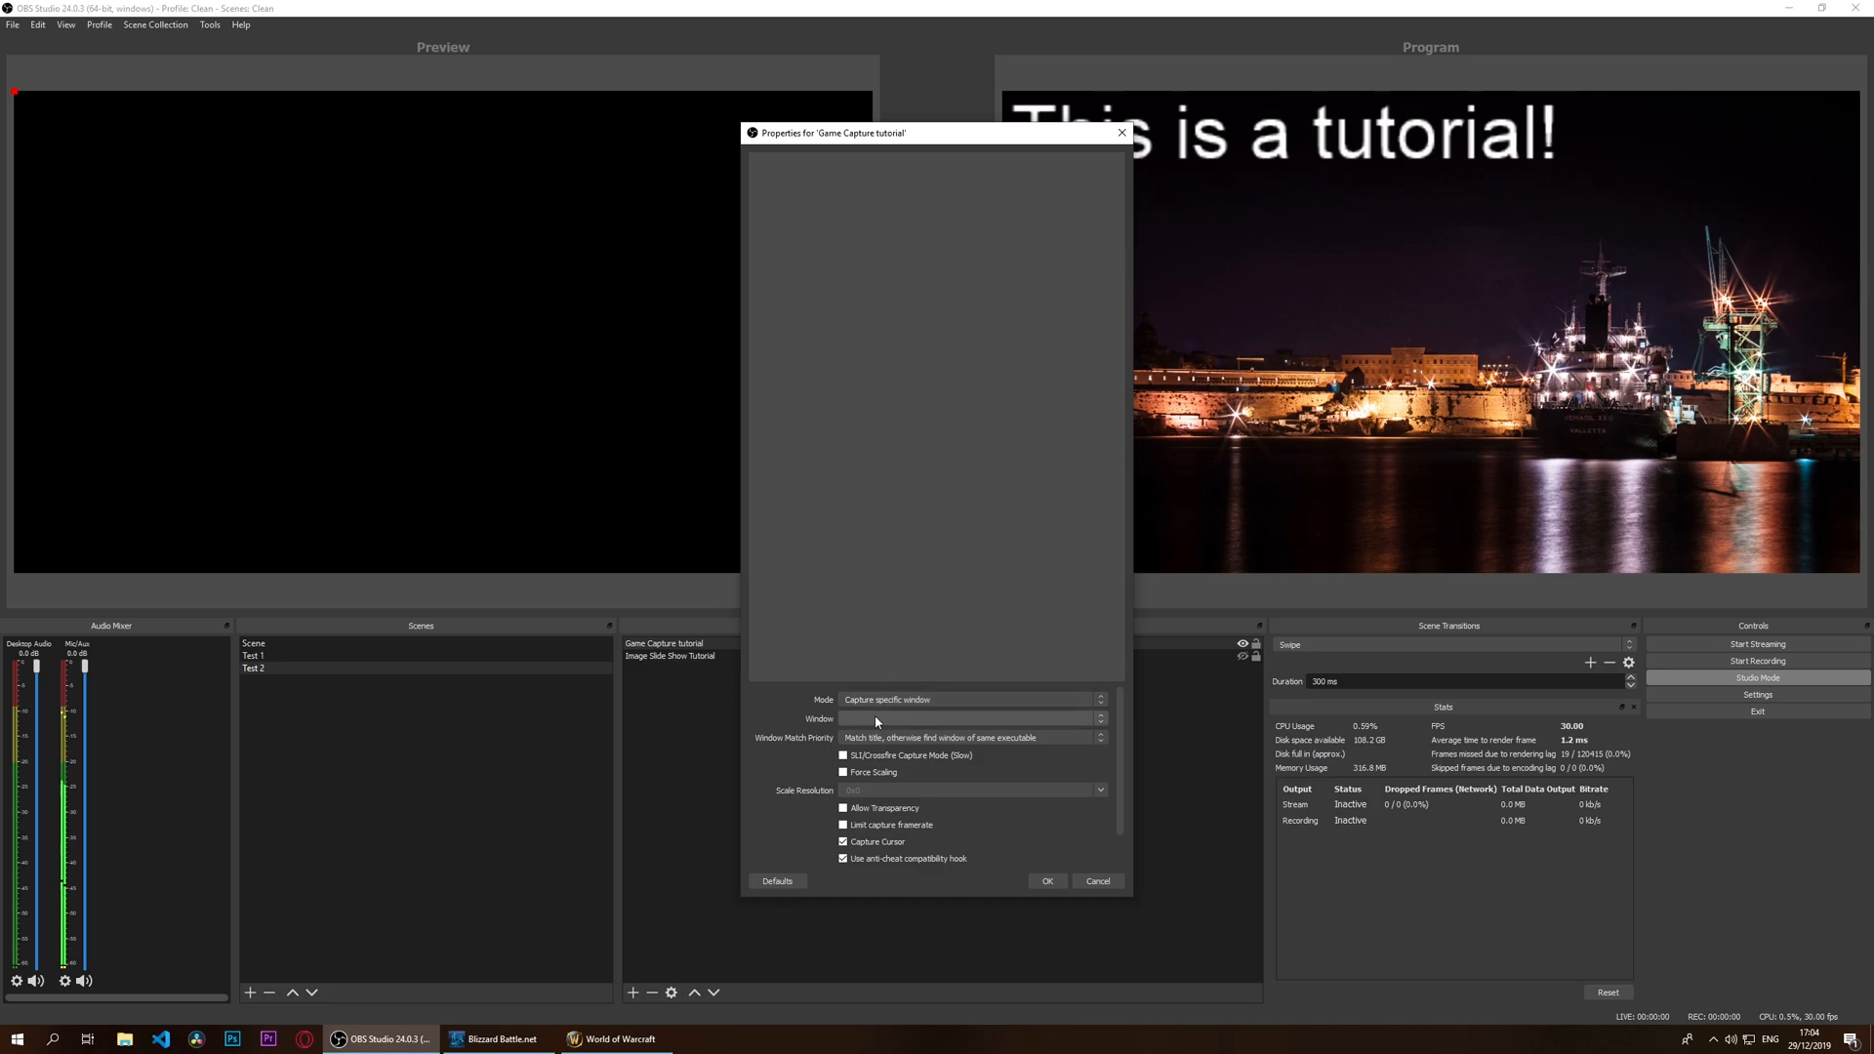
left_click(874, 716)
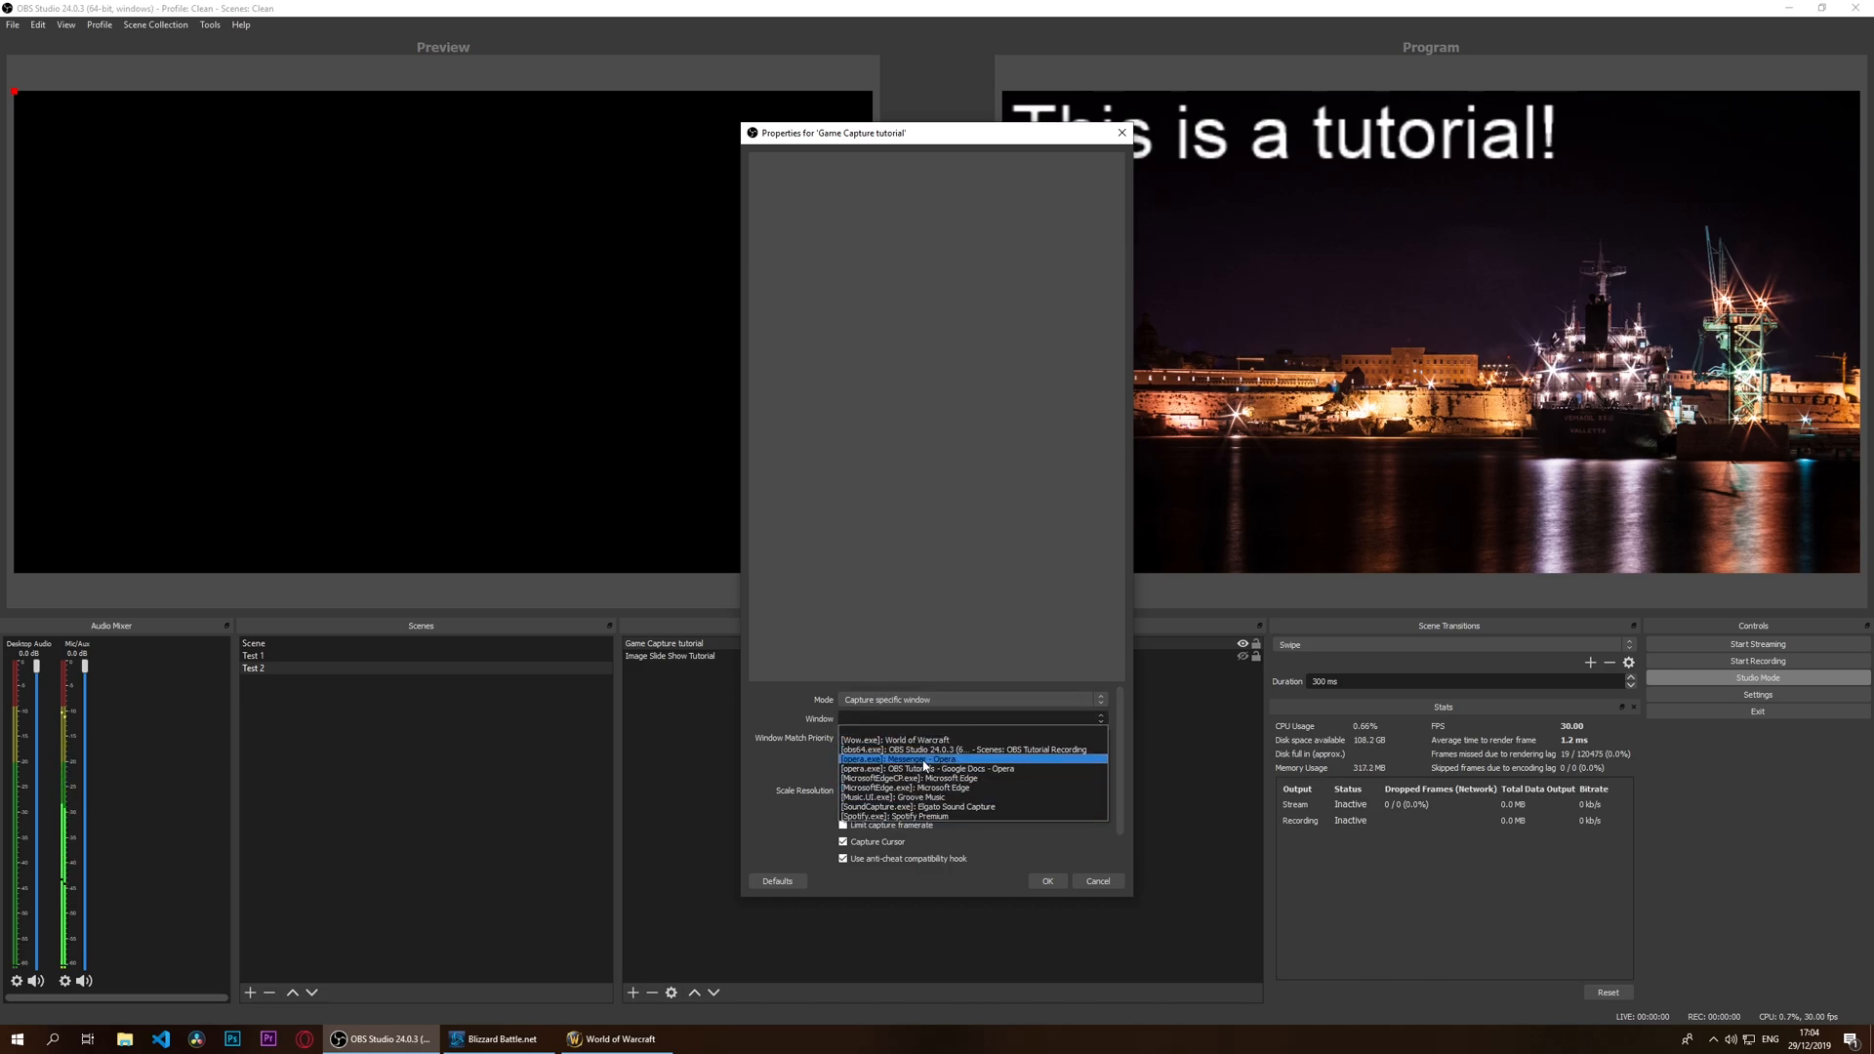
left_click(903, 728)
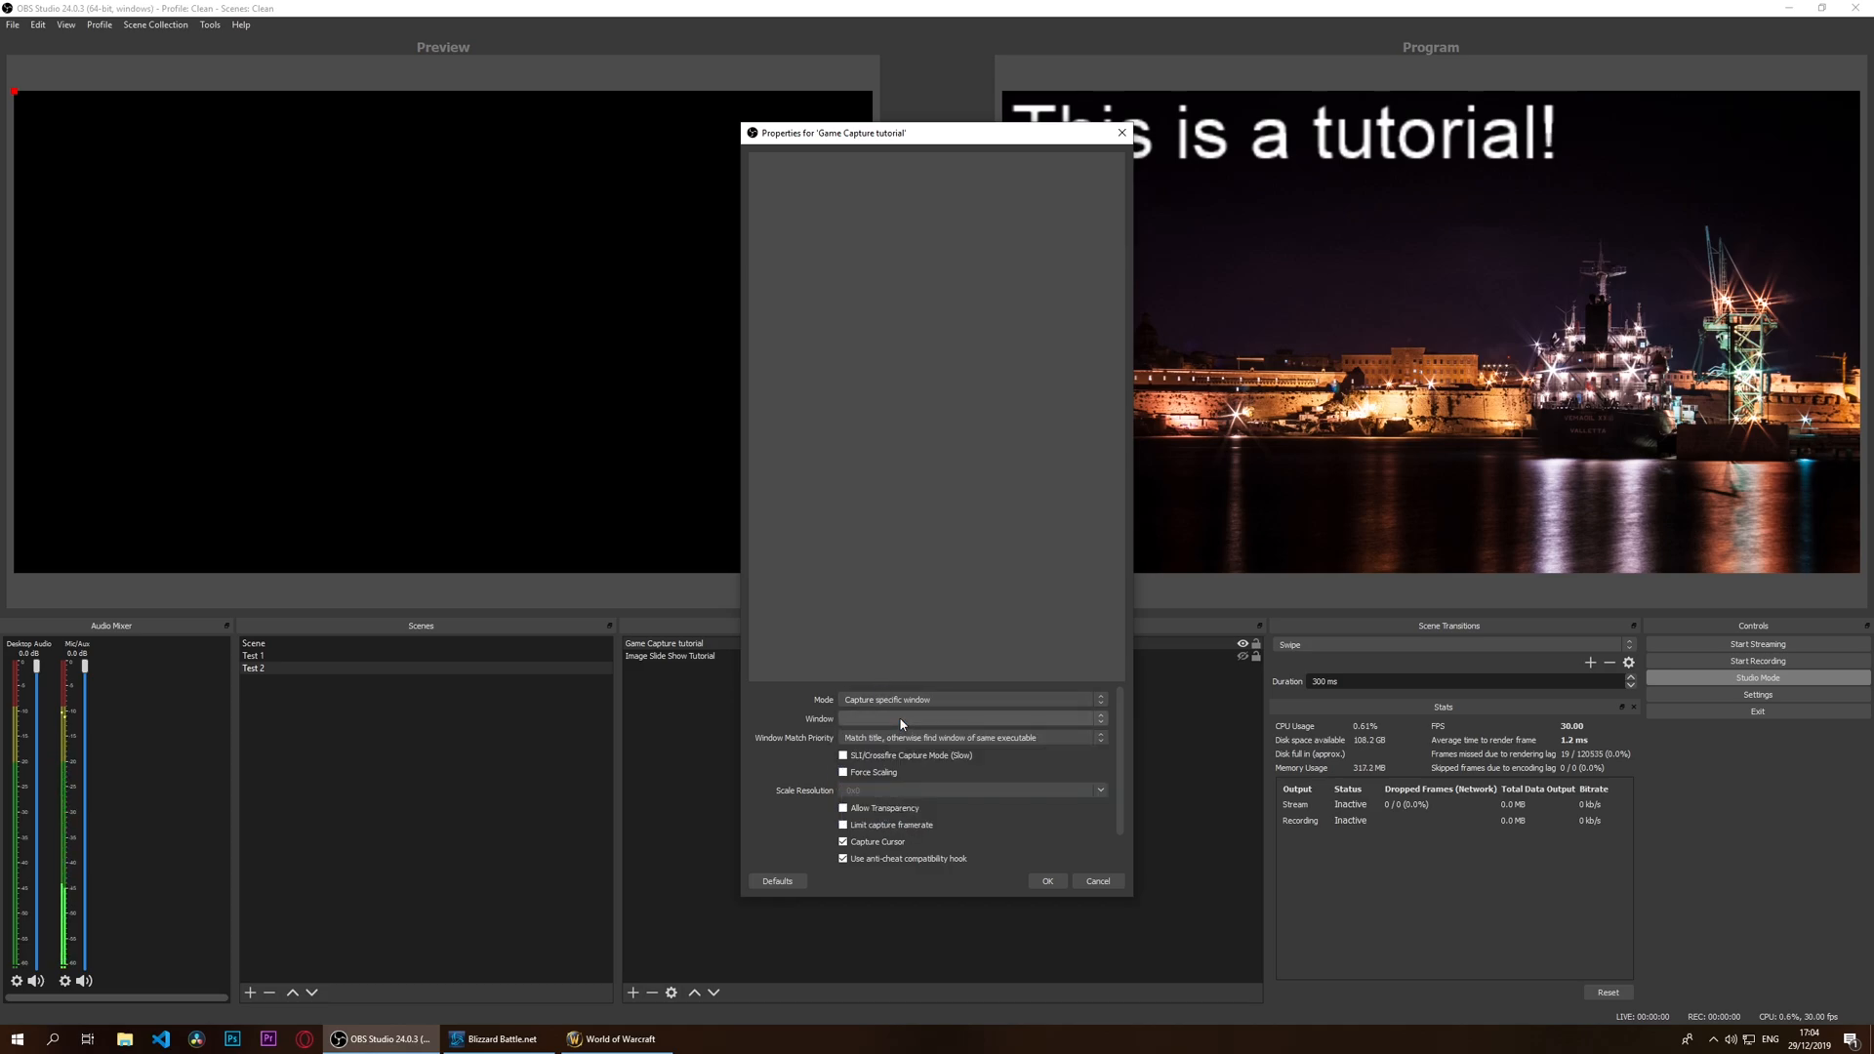
left_click(900, 701)
left_click(901, 730)
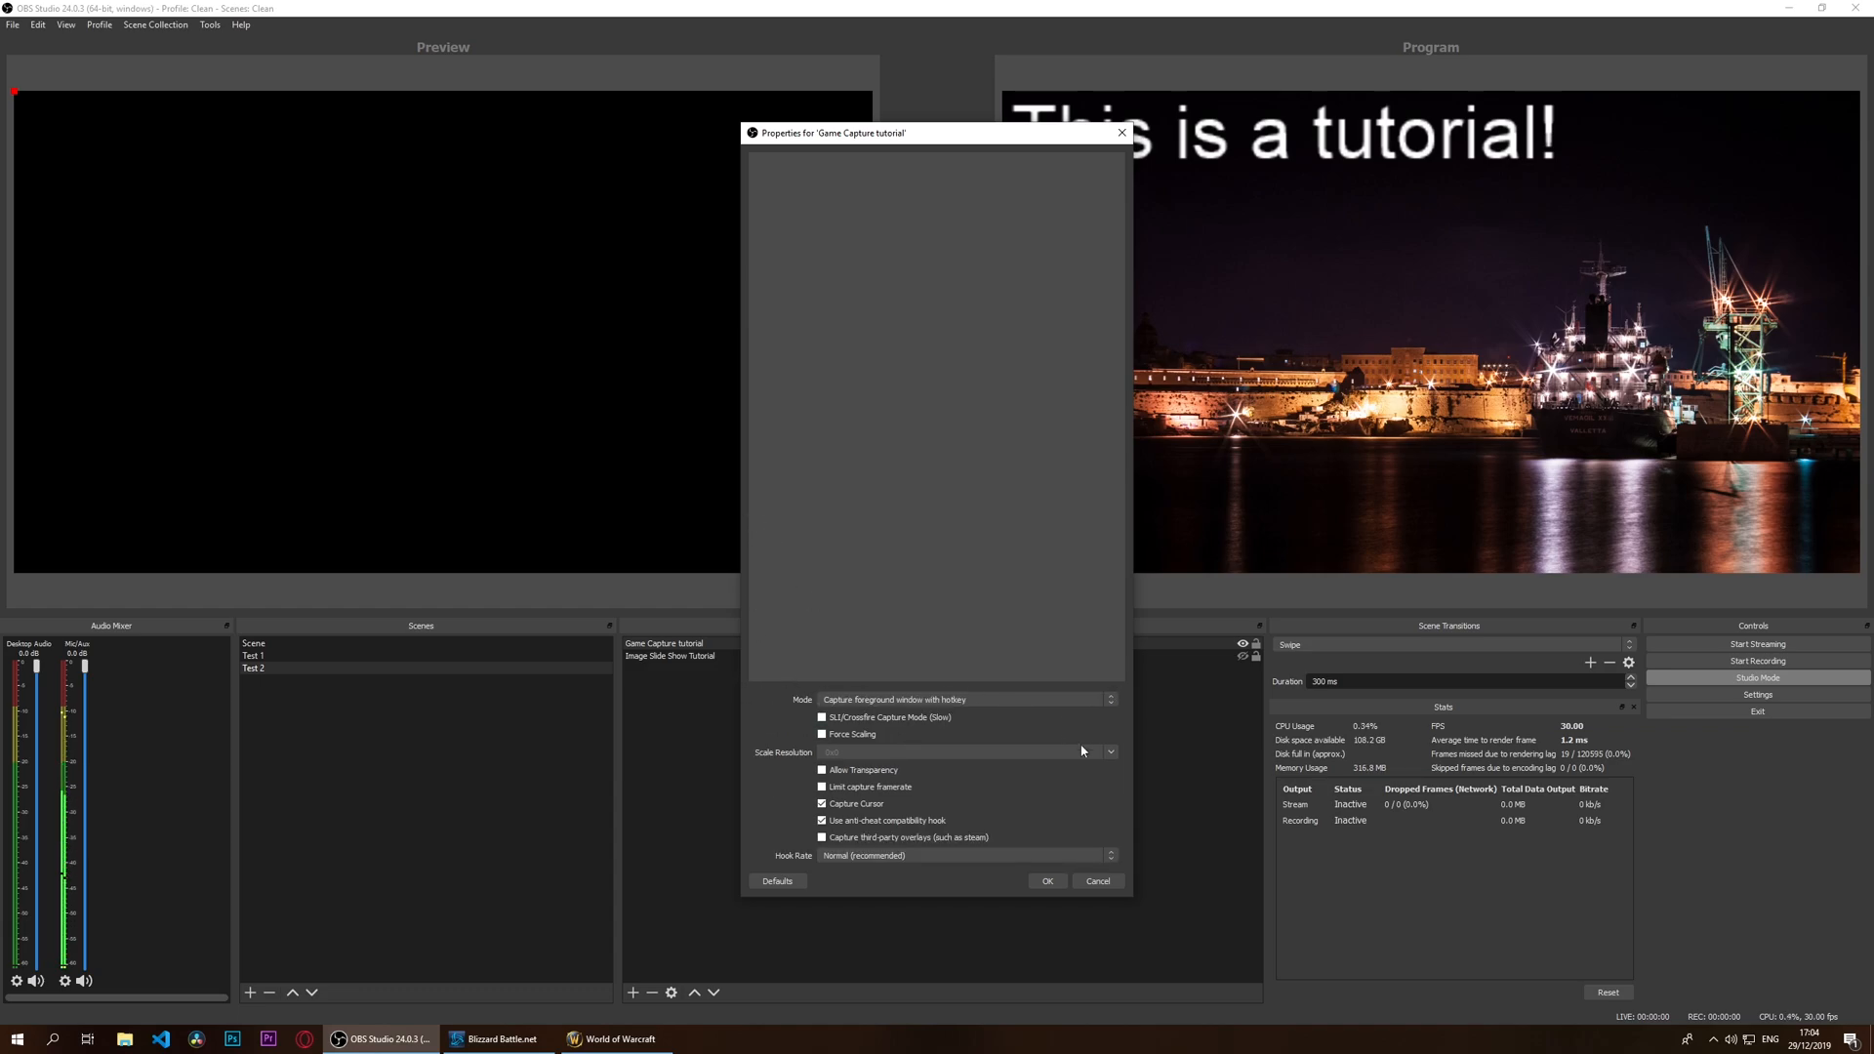
Set the capture mode to "Capture any fullscreen application" and accept the source properties.
left_click(969, 701)
left_click(890, 698)
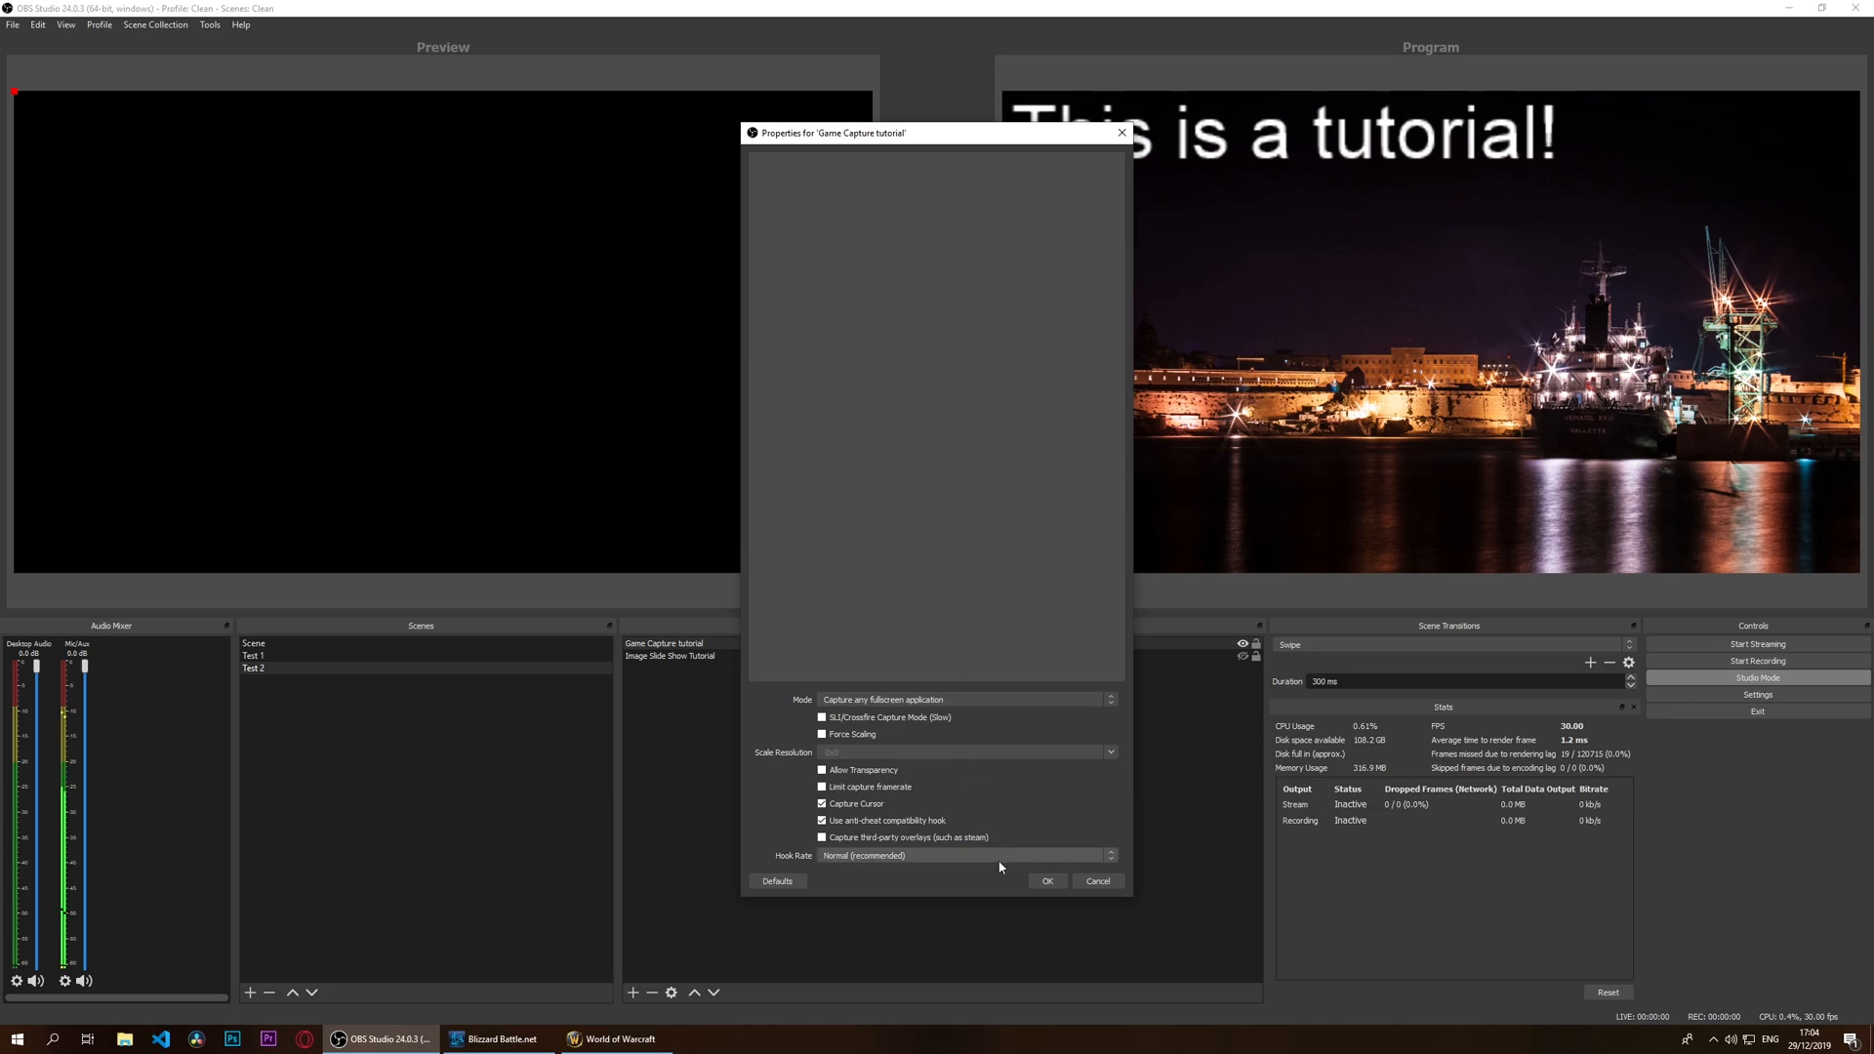
left_click(1047, 880)
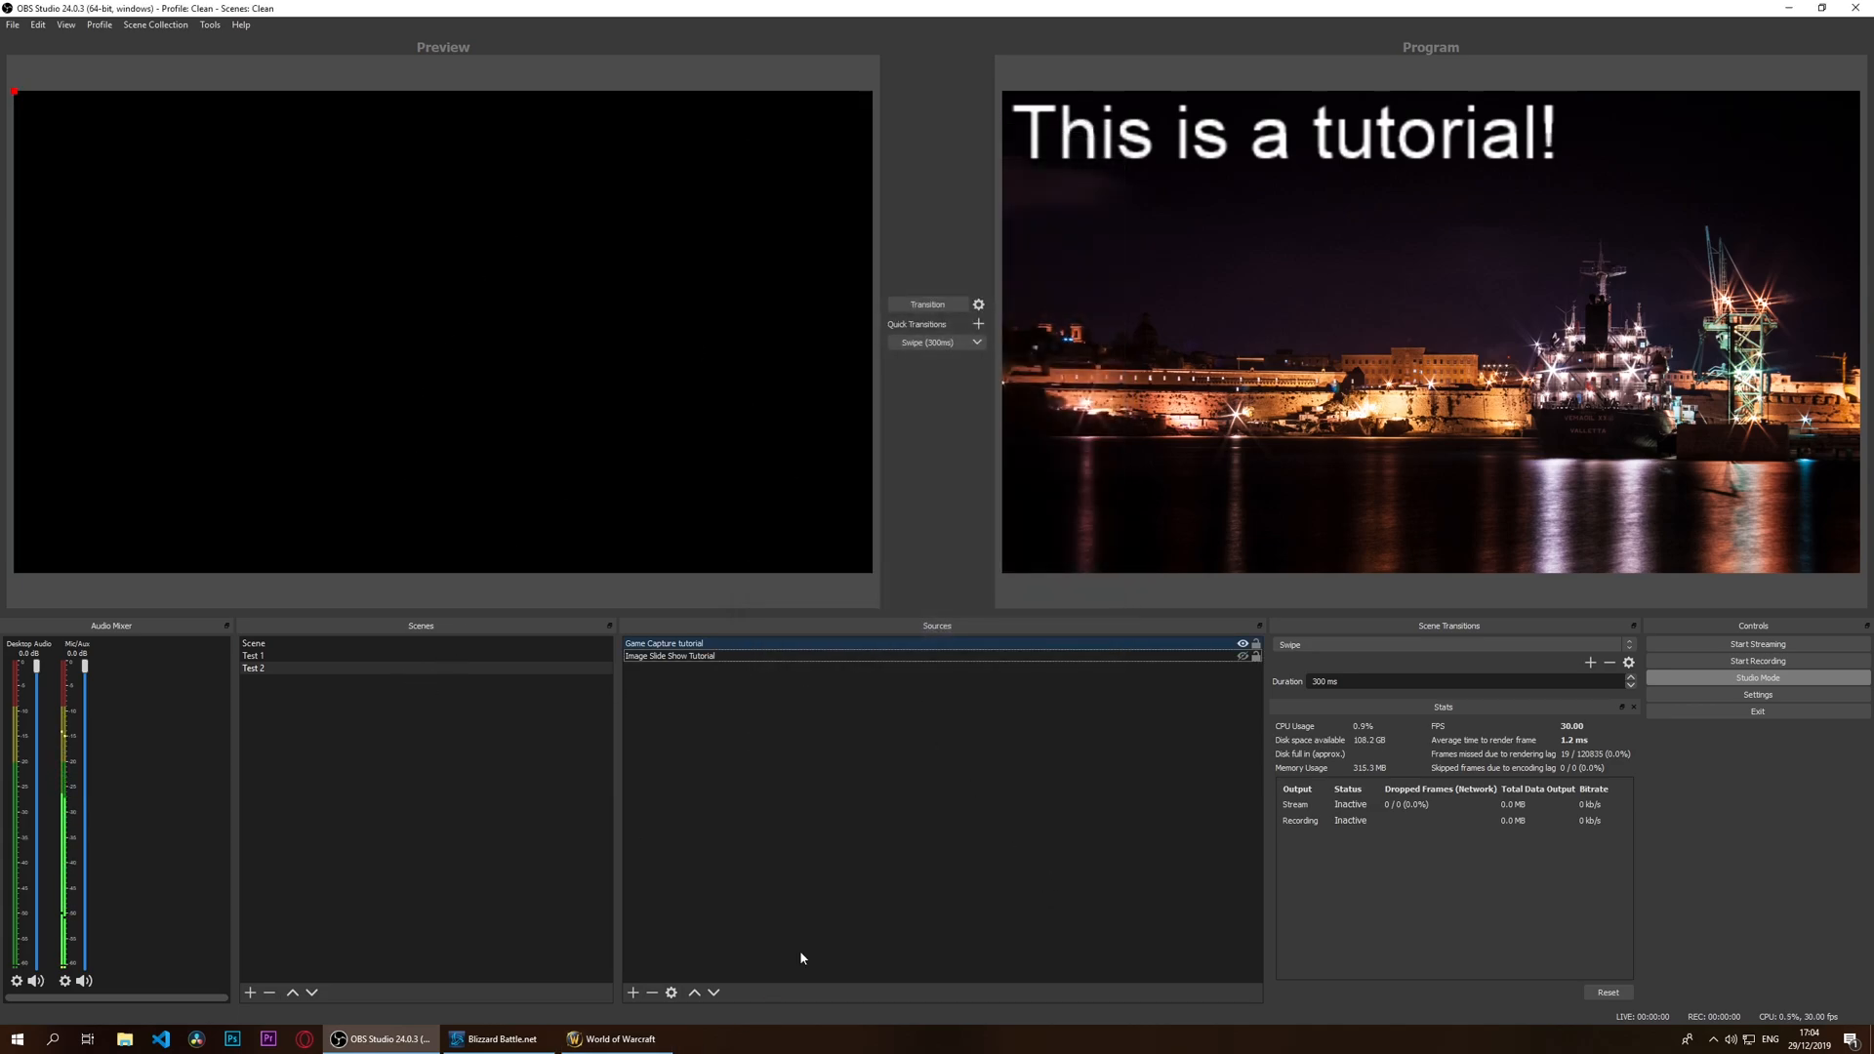
Bring World of Warcraft to the foreground so the source can capture it, and return to OBS Studio.
left_click(610, 1038)
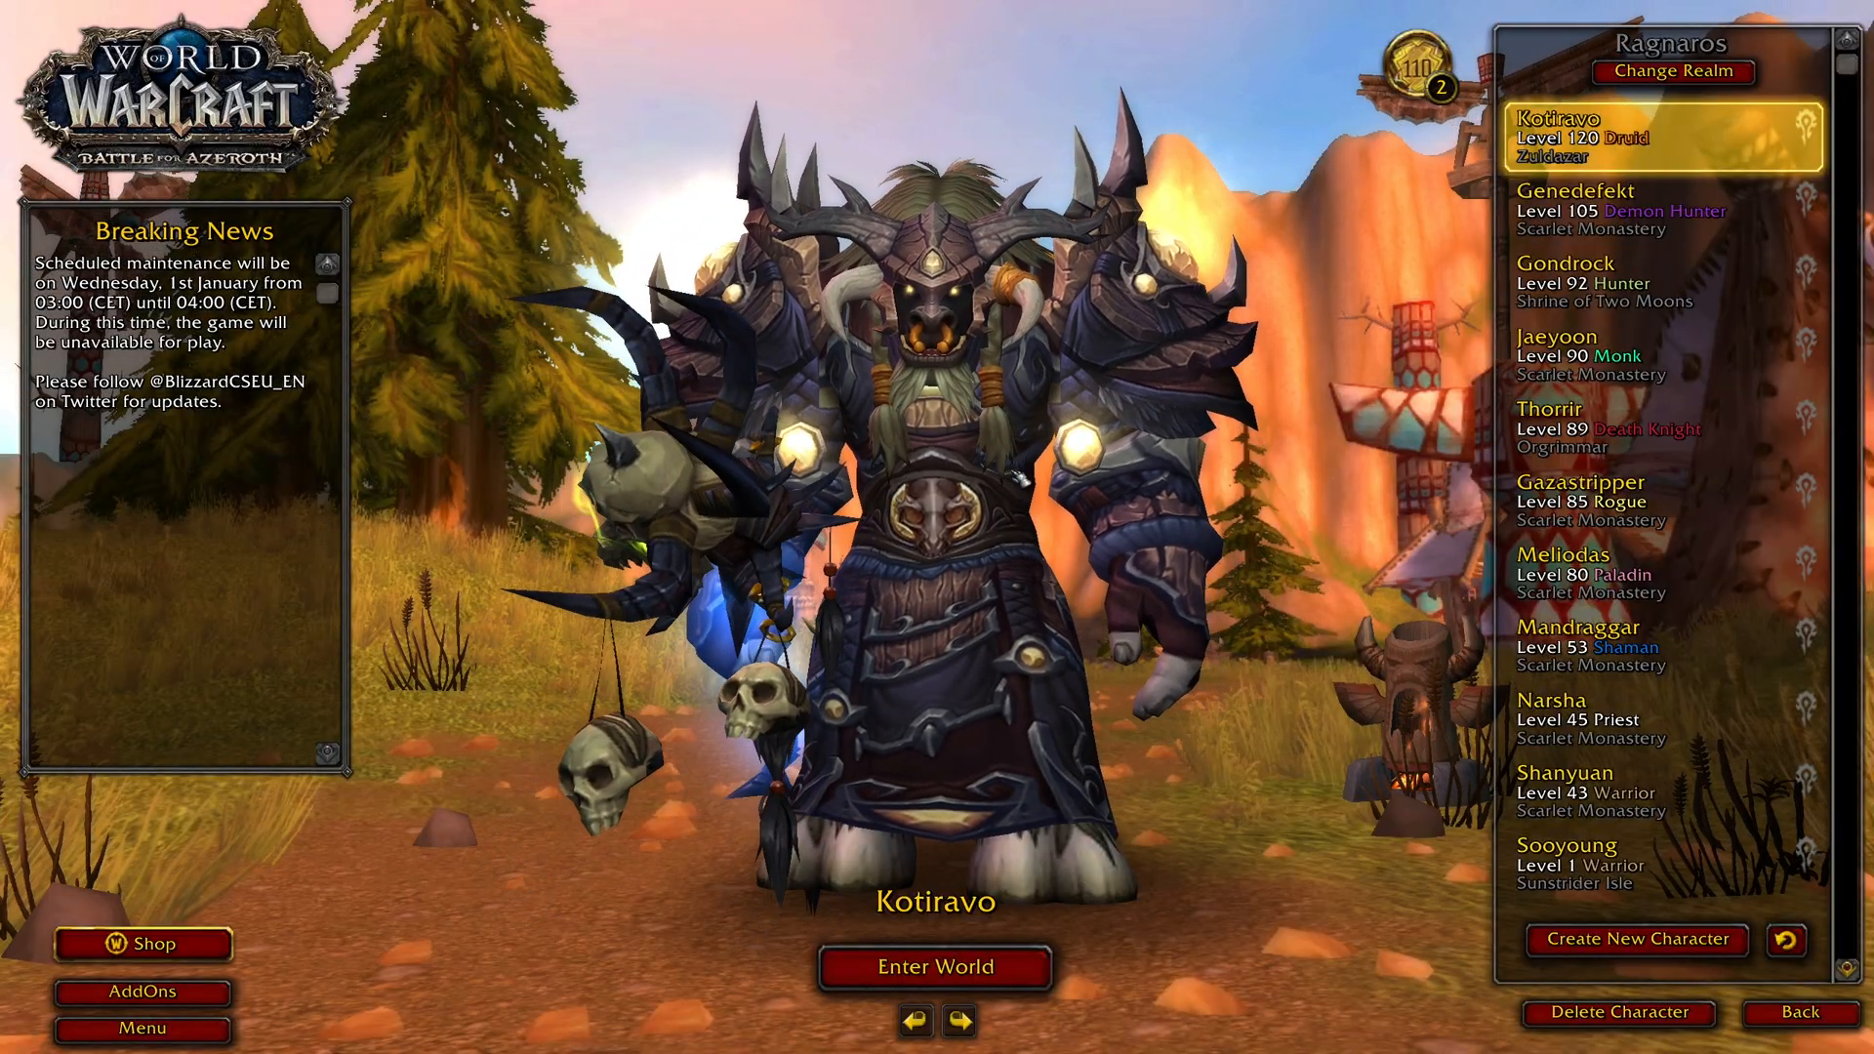
key("super")
left_click(381, 1038)
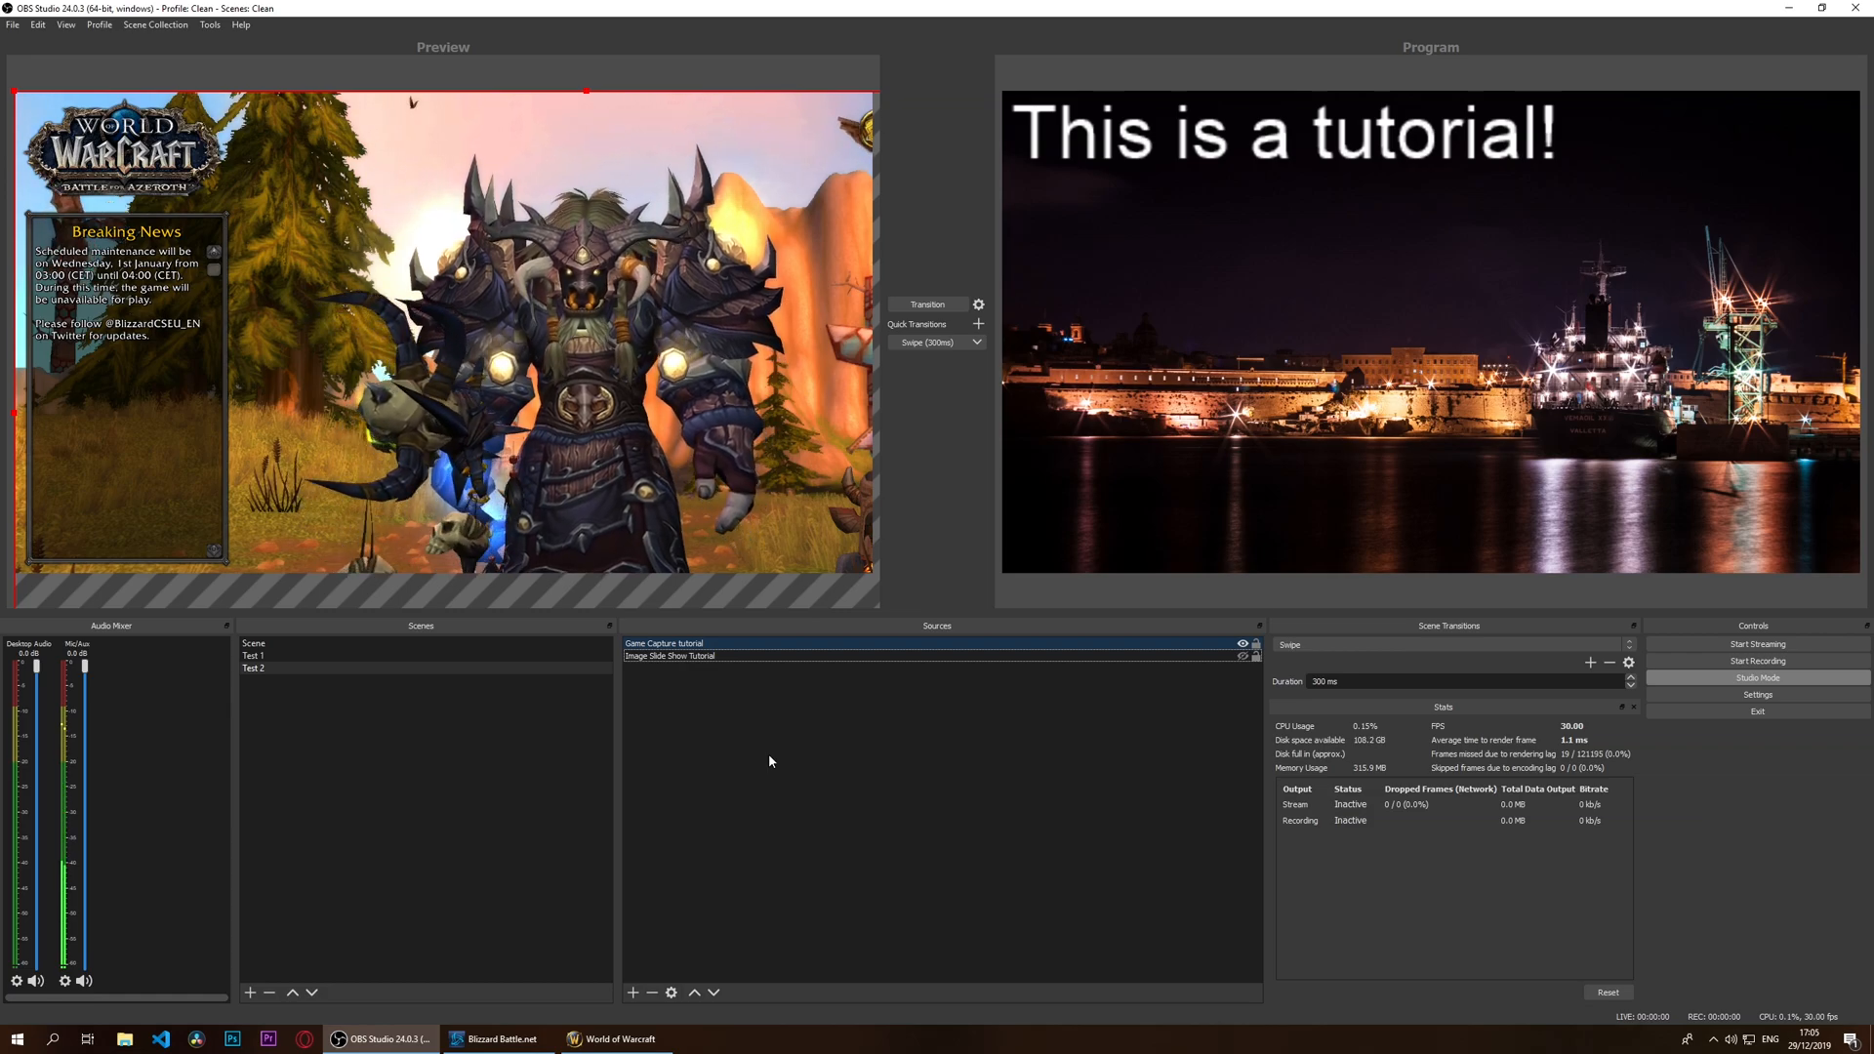
Try resizing the source selected in the preview, and lock the Image Slide Show Tutorial source.
left_click(781, 433)
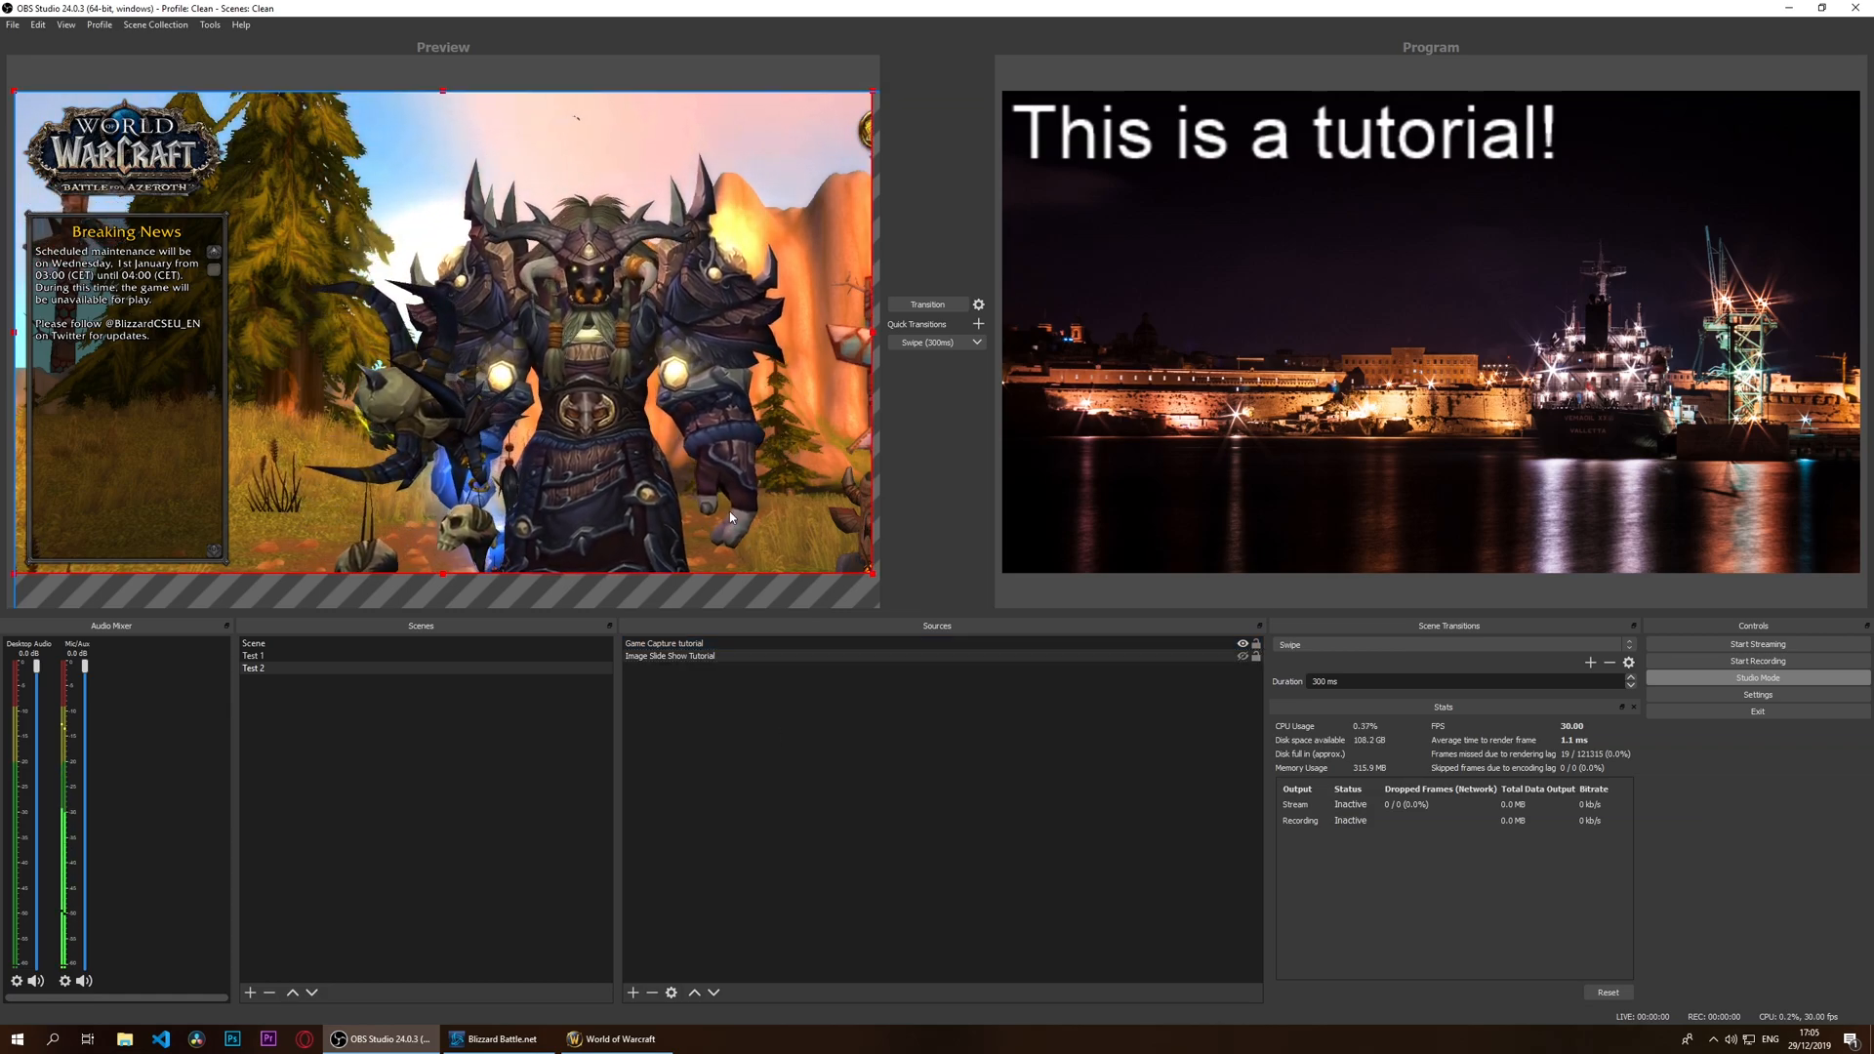
left_click_drag(14, 92, 55, 101)
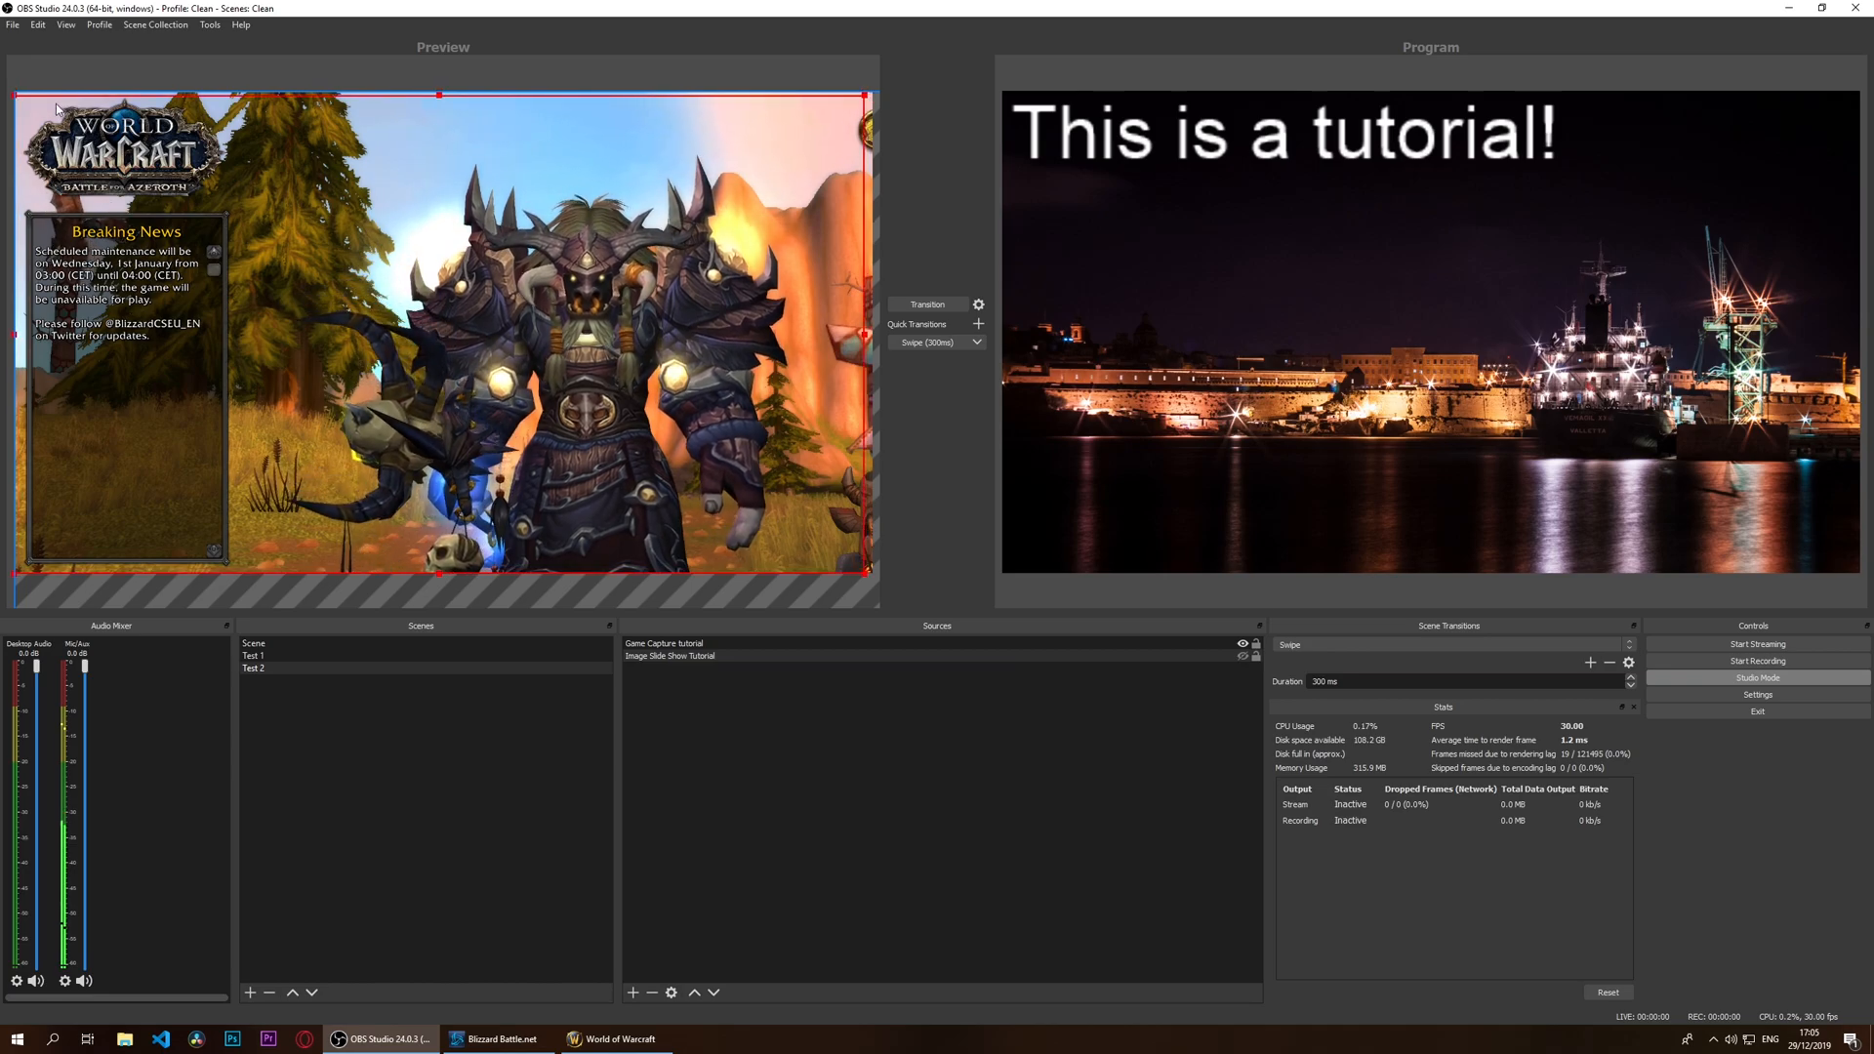
left_click(1255, 656)
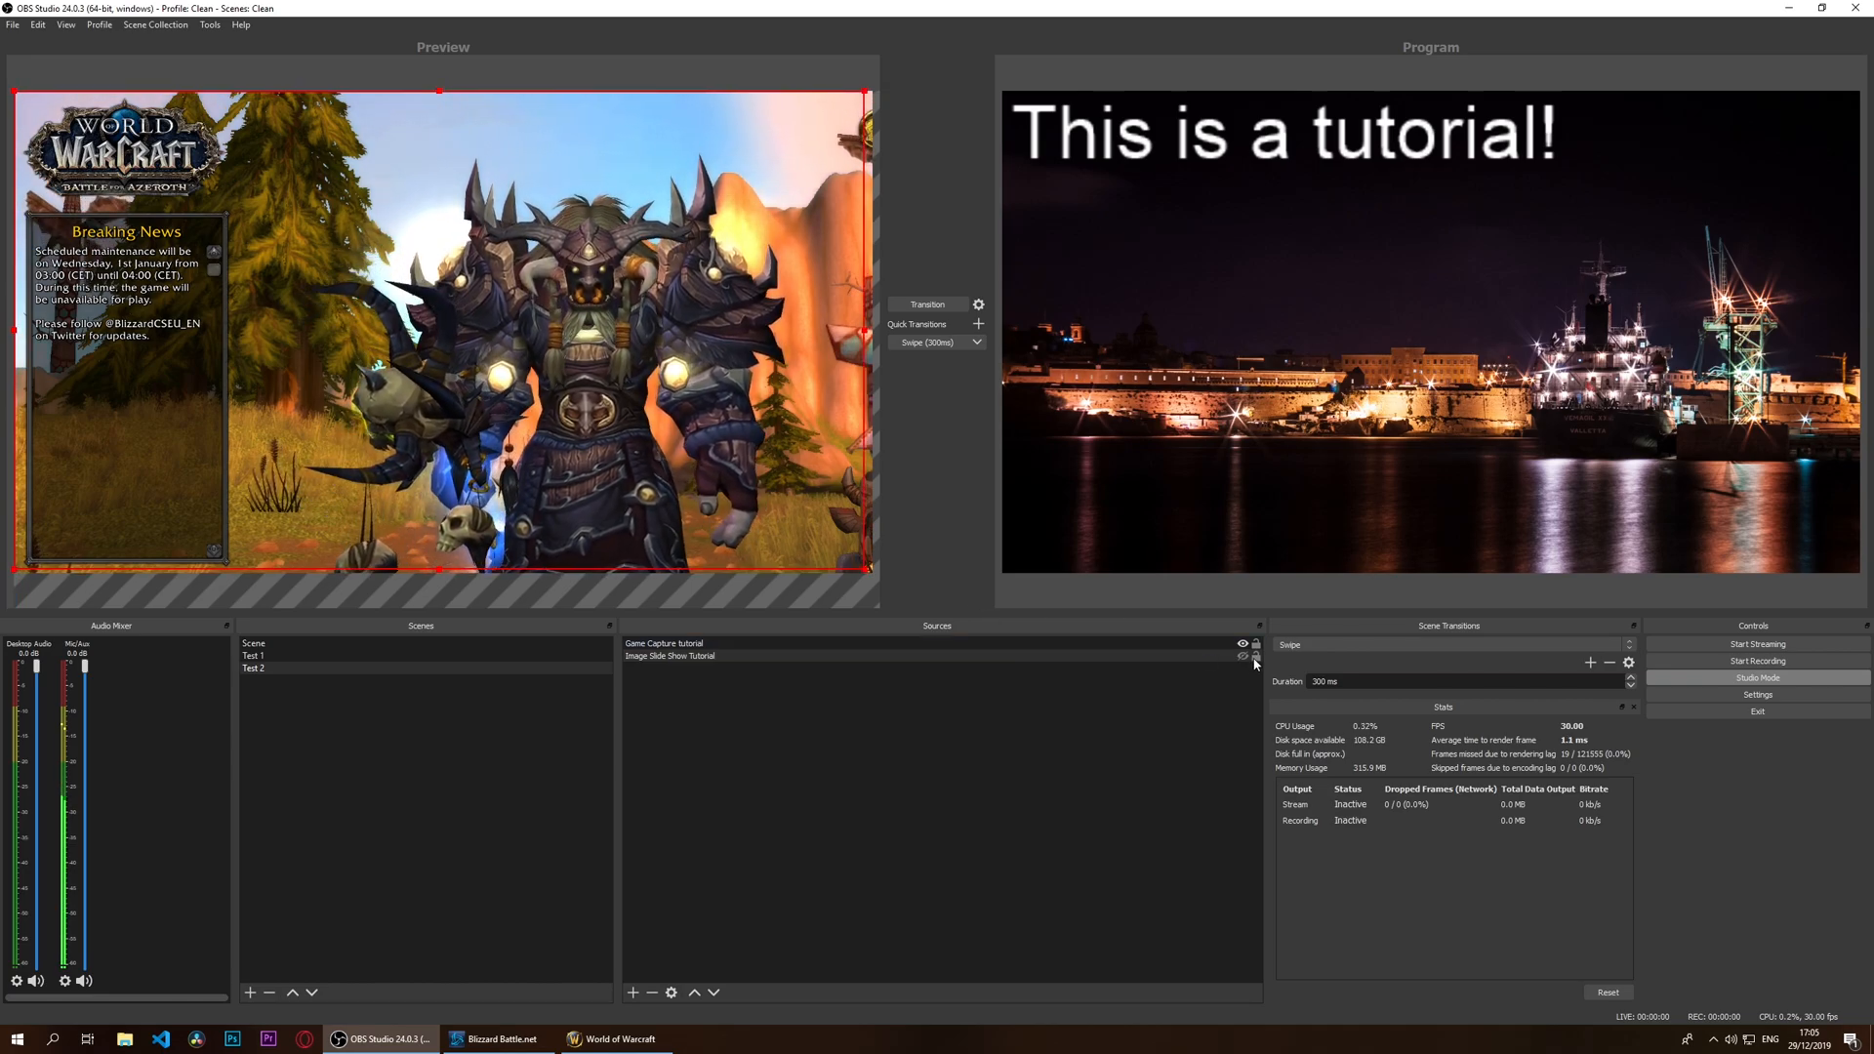
Try resizing and repositioning the game capture freehand in the preview.
left_click(796, 582)
left_click_drag(13, 90, 508, 329)
left_click_drag(630, 390, 205, 151)
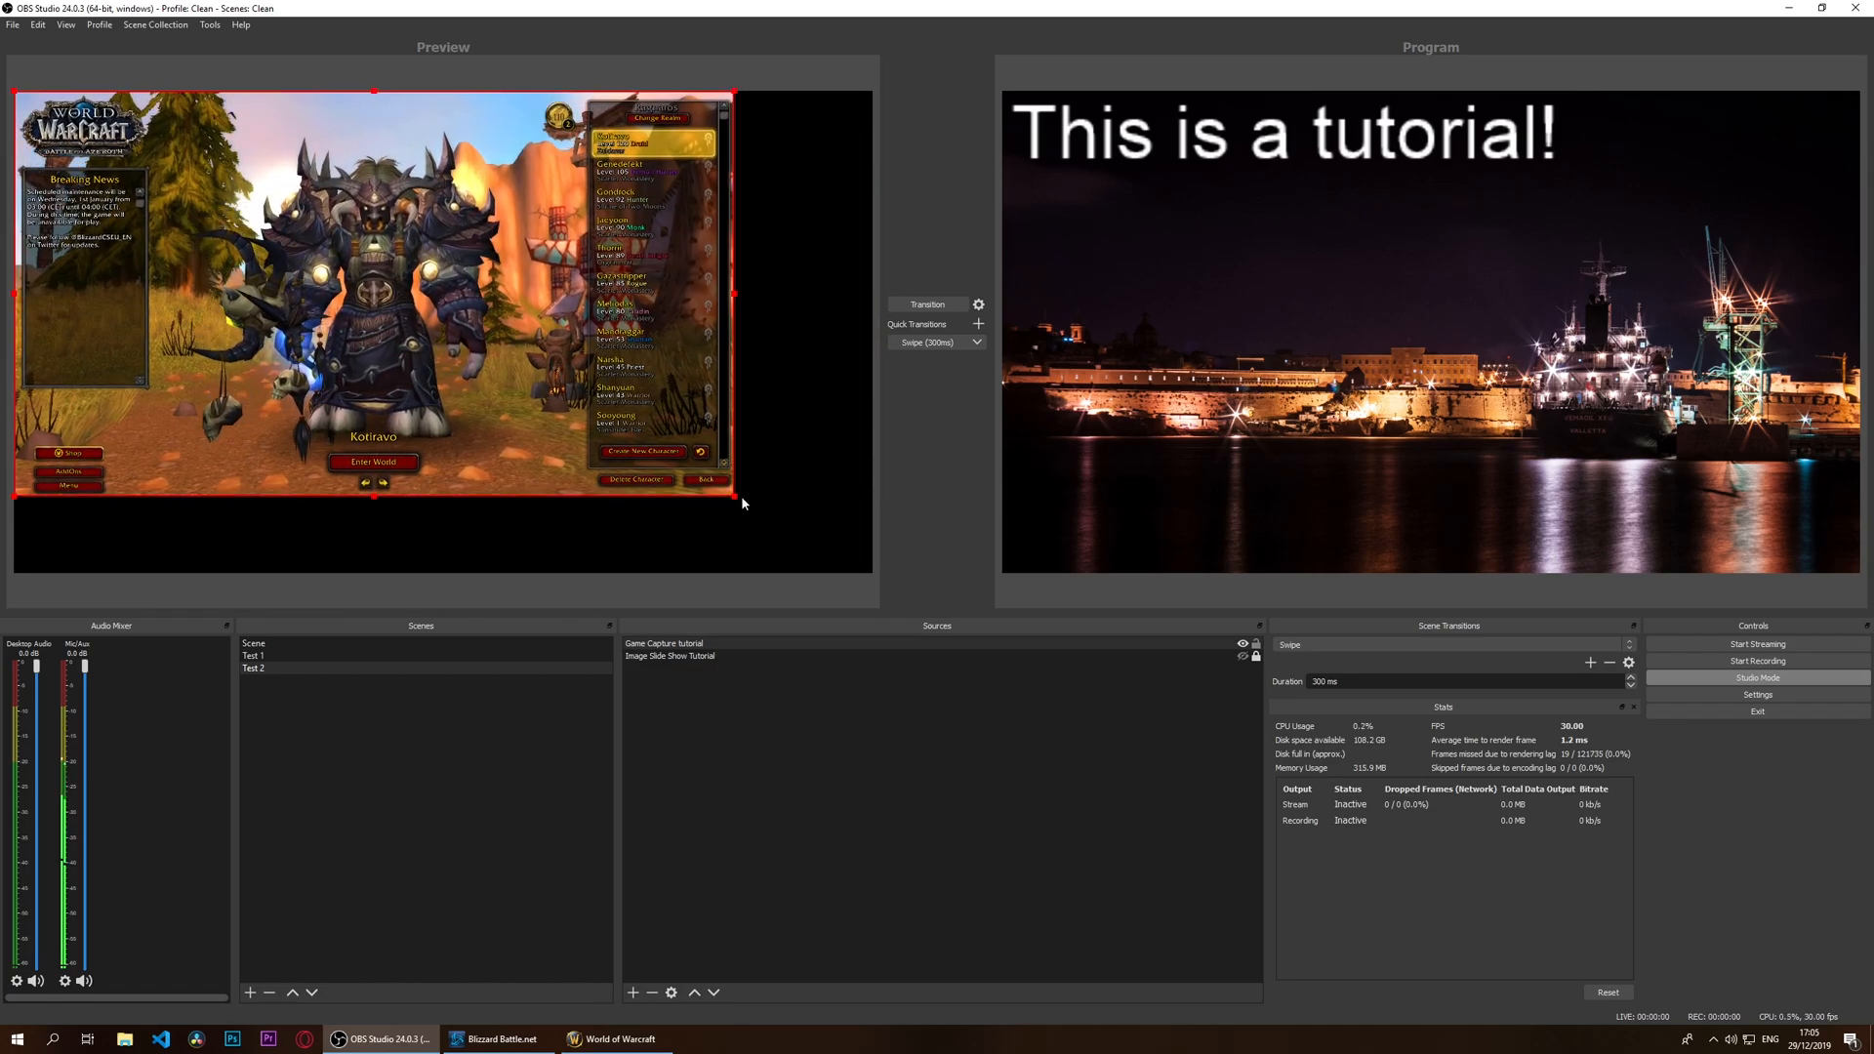
left_click_drag(734, 498, 1075, 702)
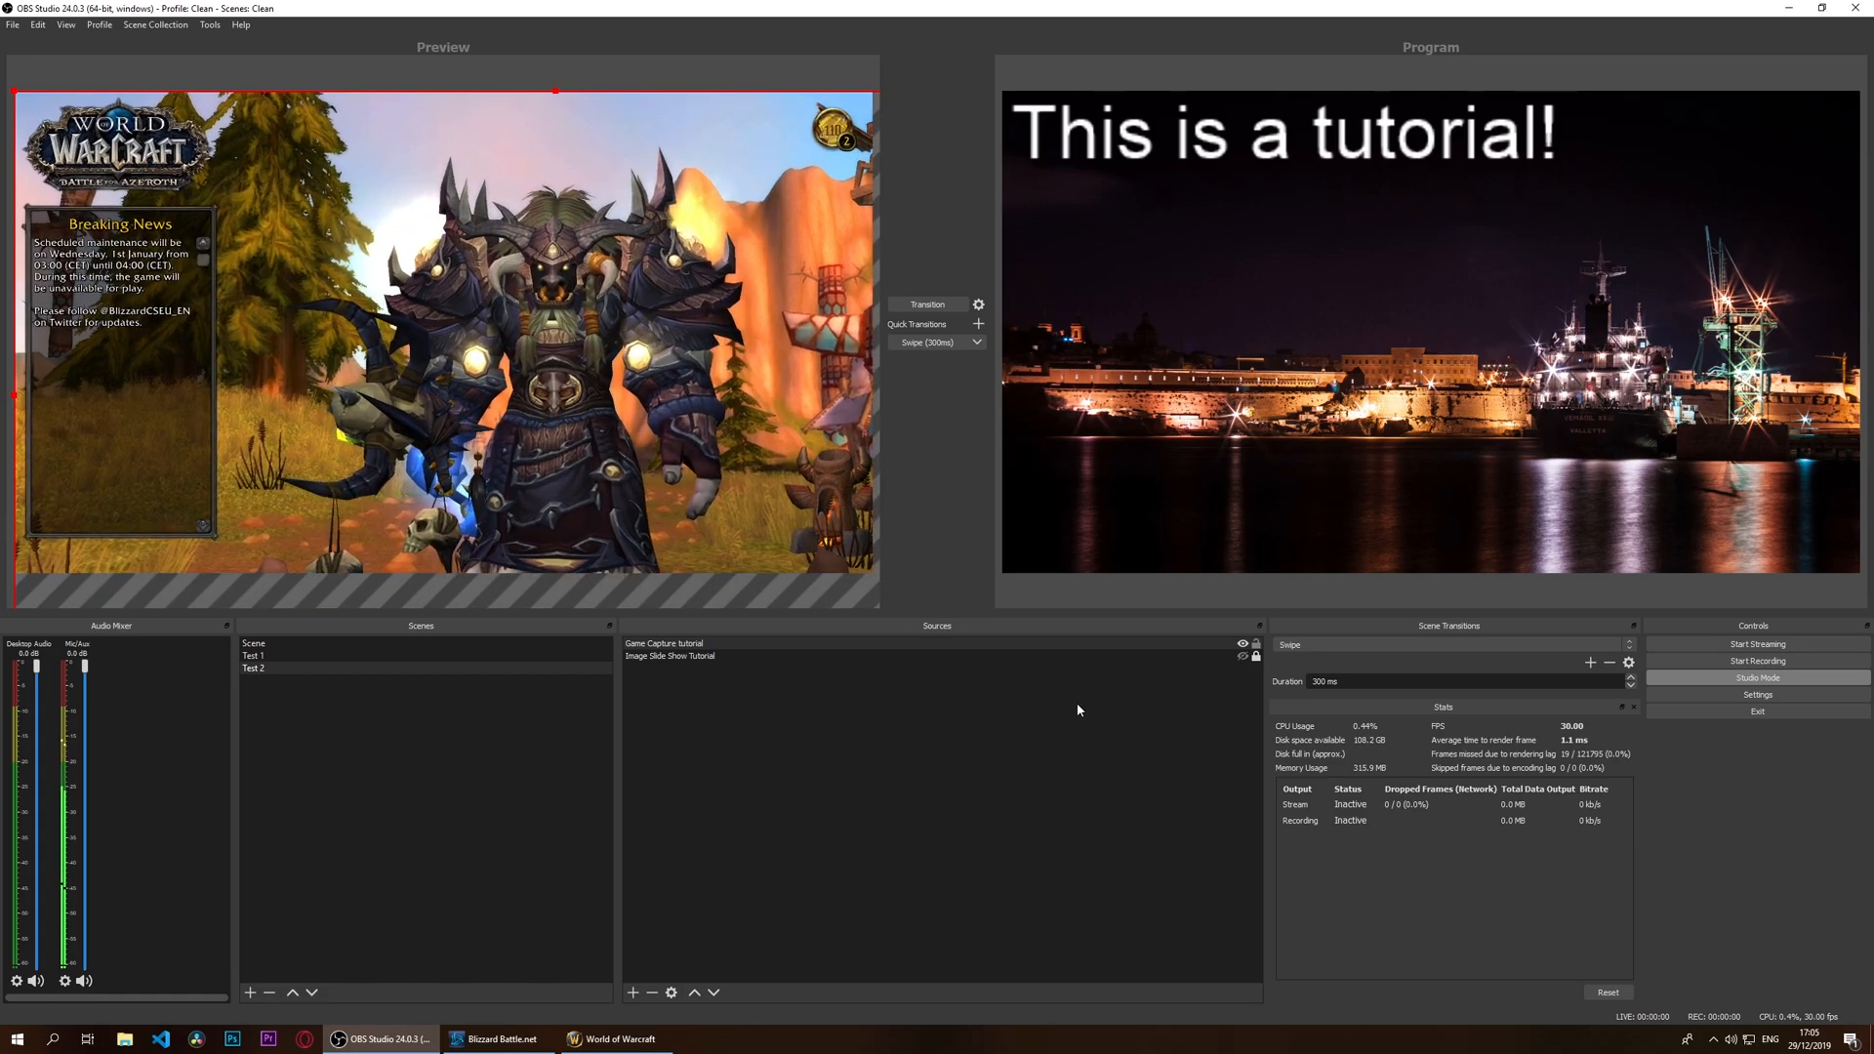
Fit the game capture to the screen with the Transform command.
right_click(417, 354)
mouse_move(502, 657)
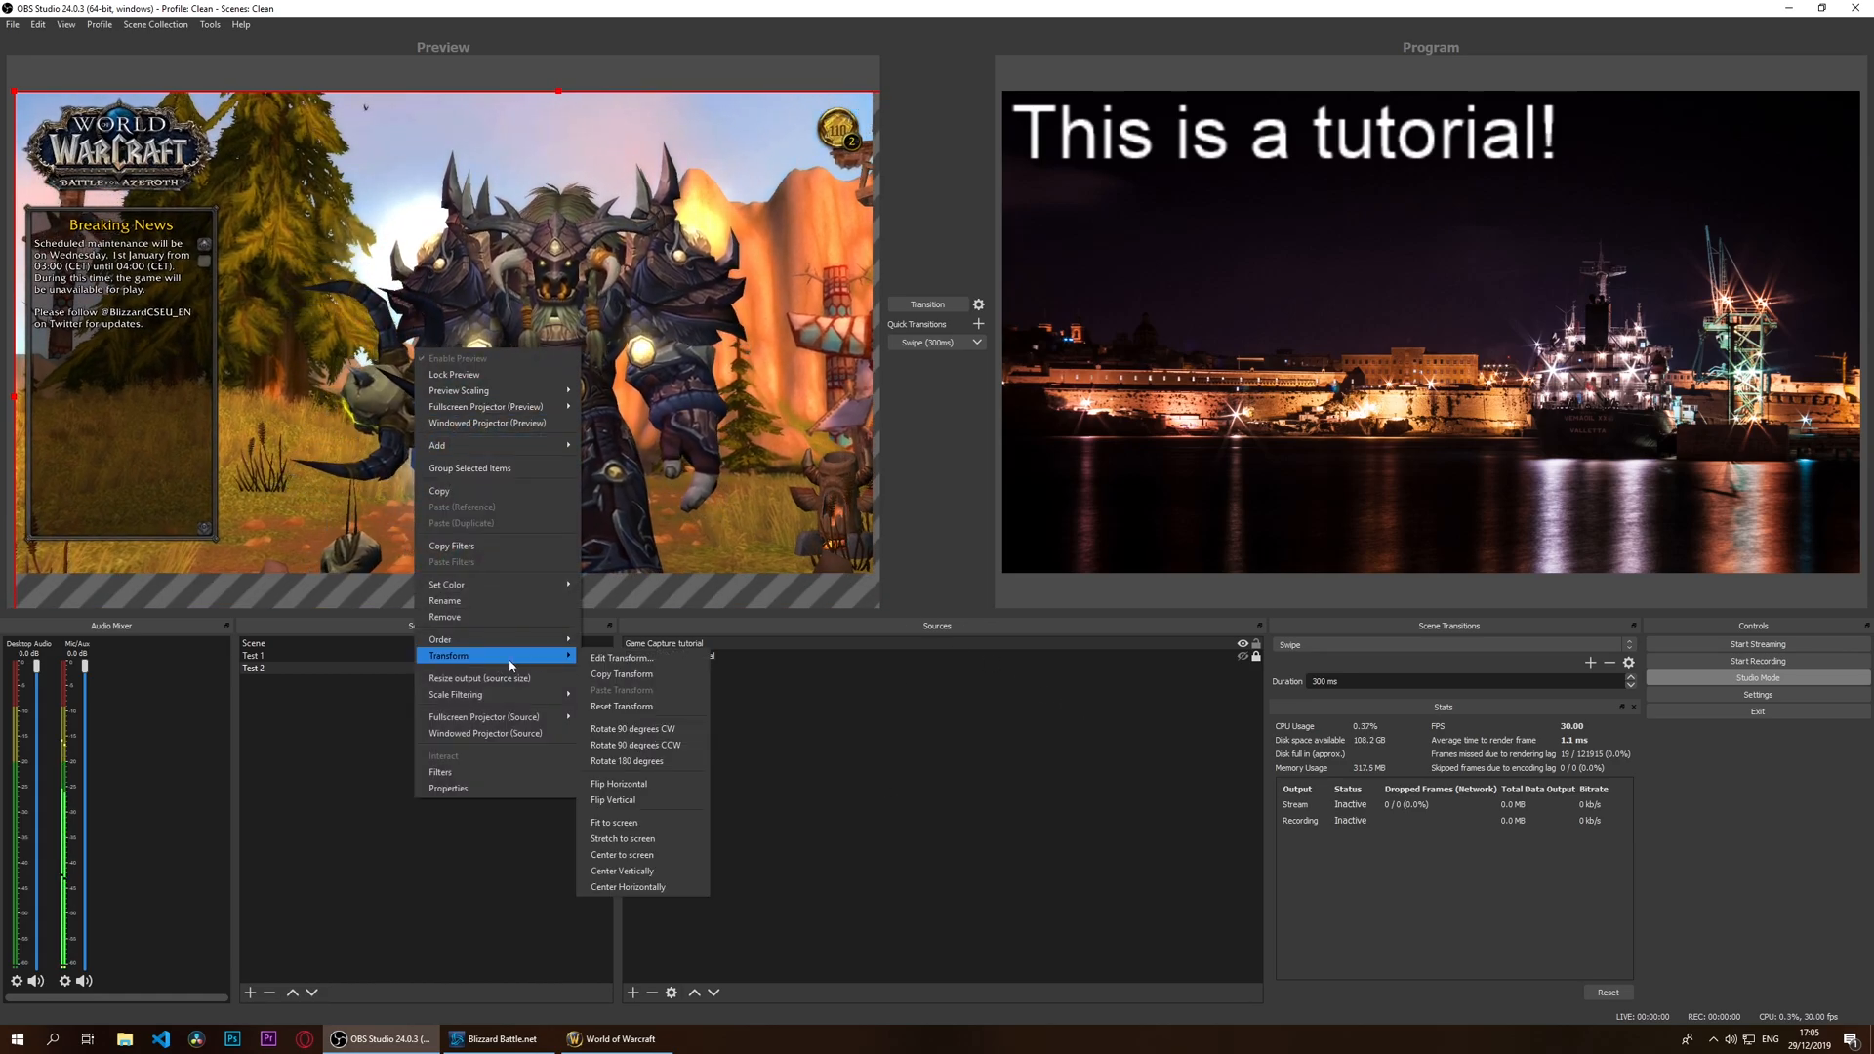
left_click(647, 822)
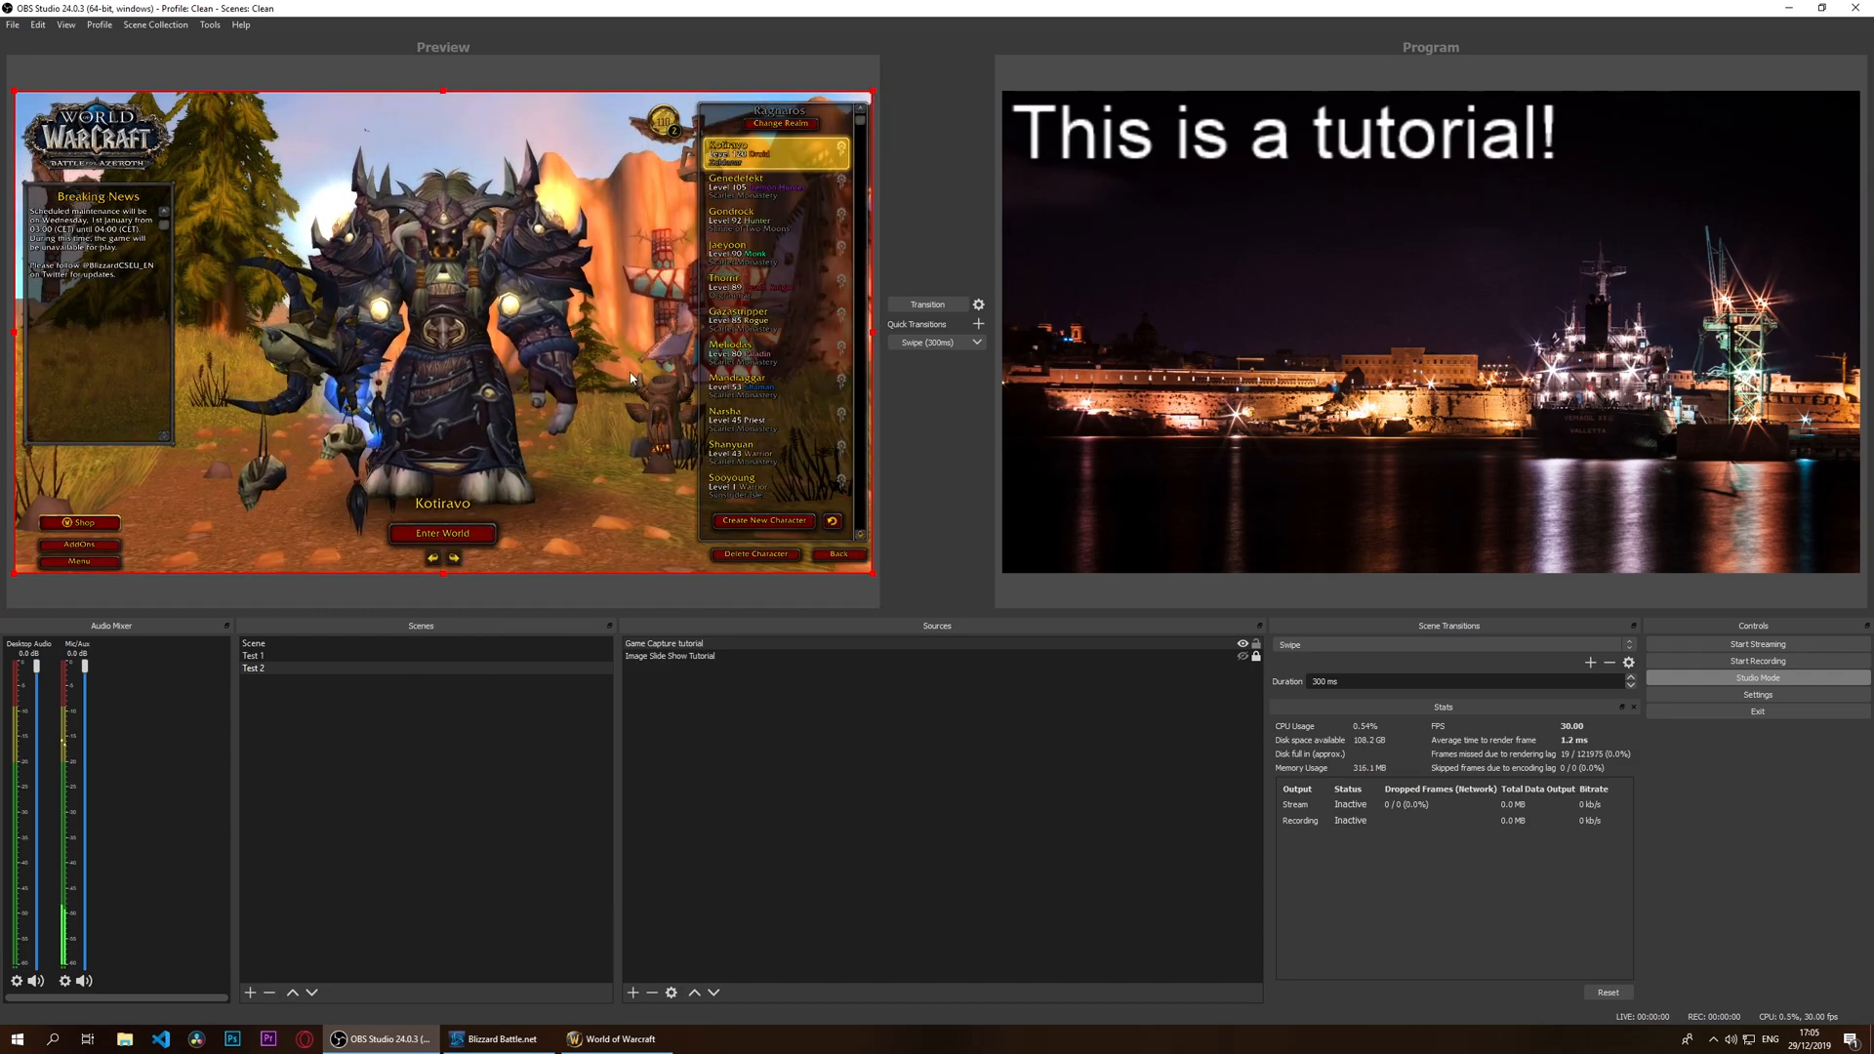